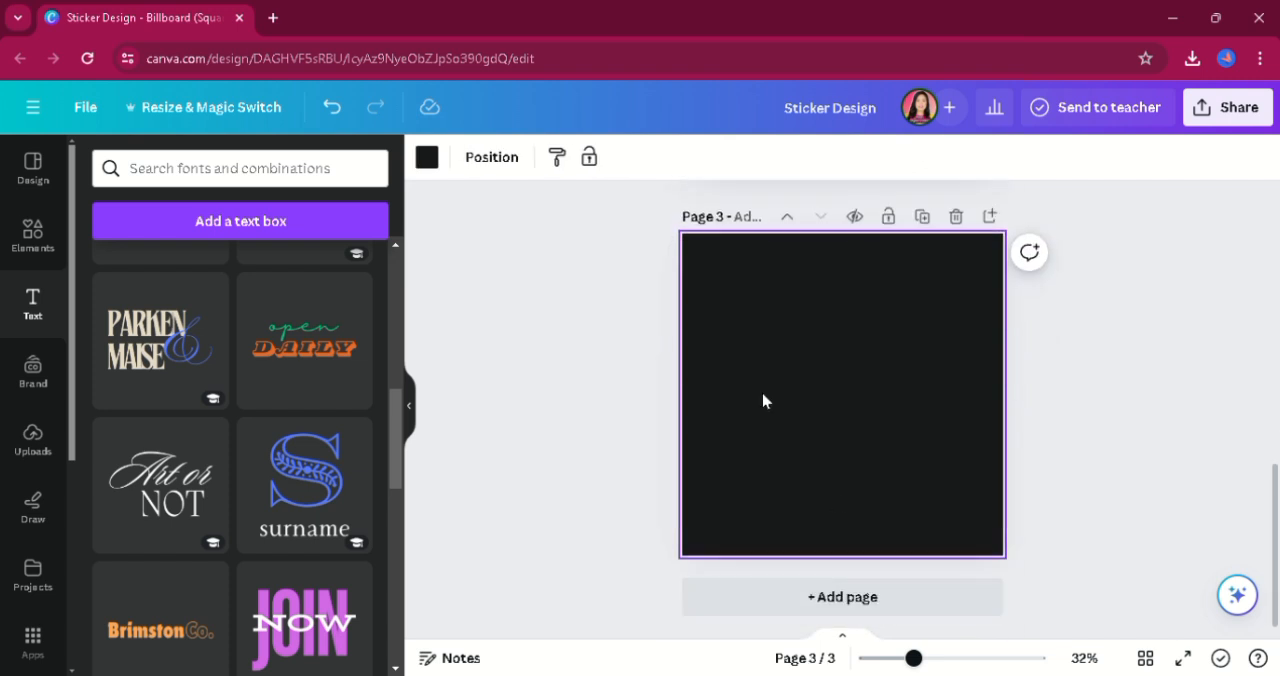
Set the page 3 background to light gray and add a heading containing the first name shown on the page 2 sticker.
{"action": "left_click", "coordinate": [427, 158]}
{"action": "left_click", "coordinate": [255, 271]}
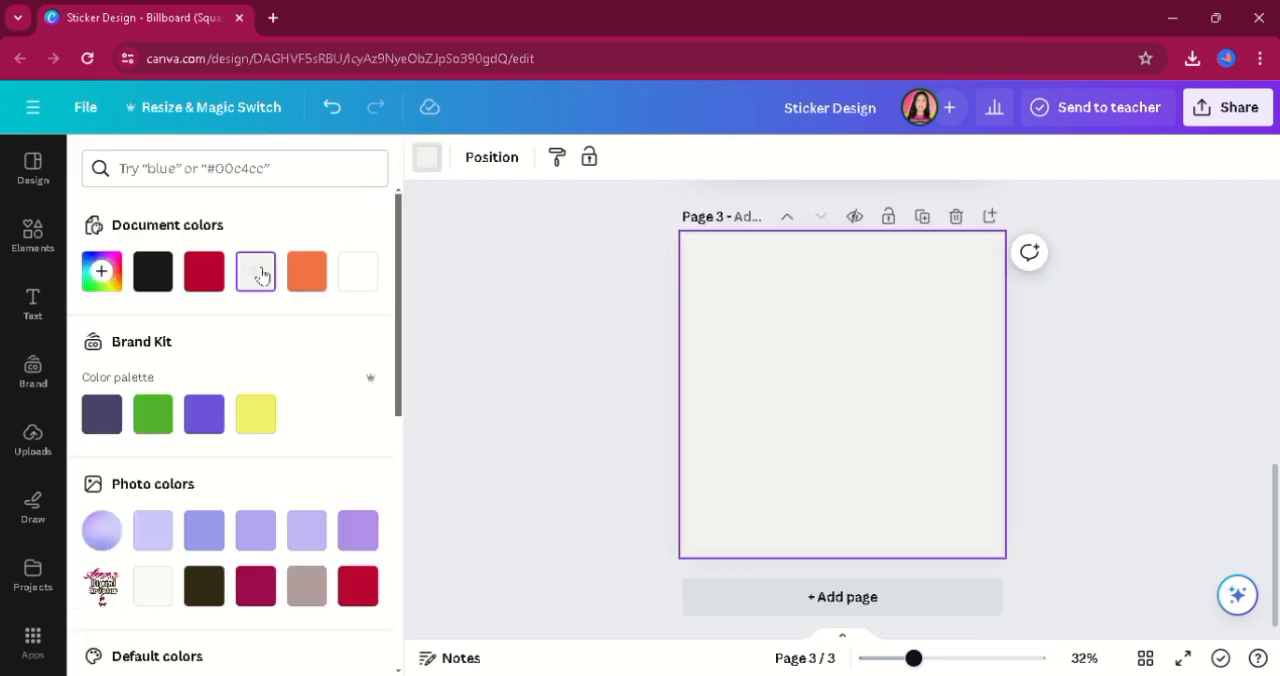
{"action": "left_click", "coordinate": [20, 305]}
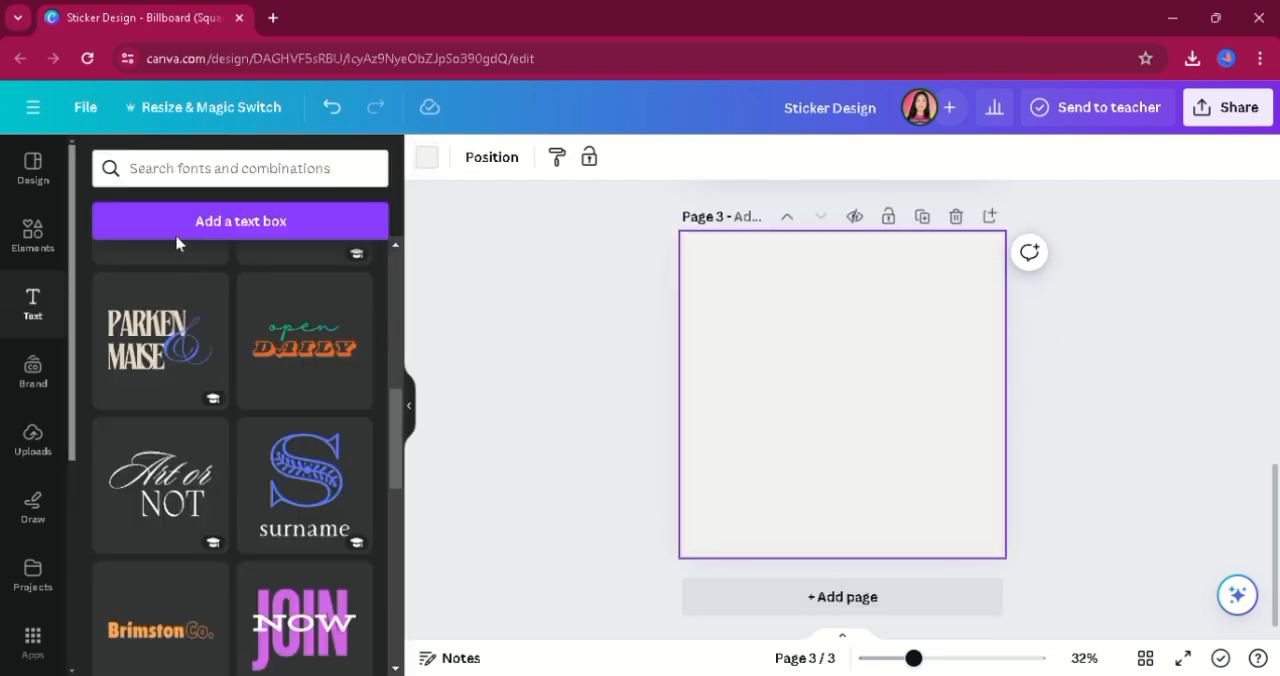
{"action": "scroll", "coordinate": [400, 375], "scroll_direction": "up", "scroll_amount": 8}
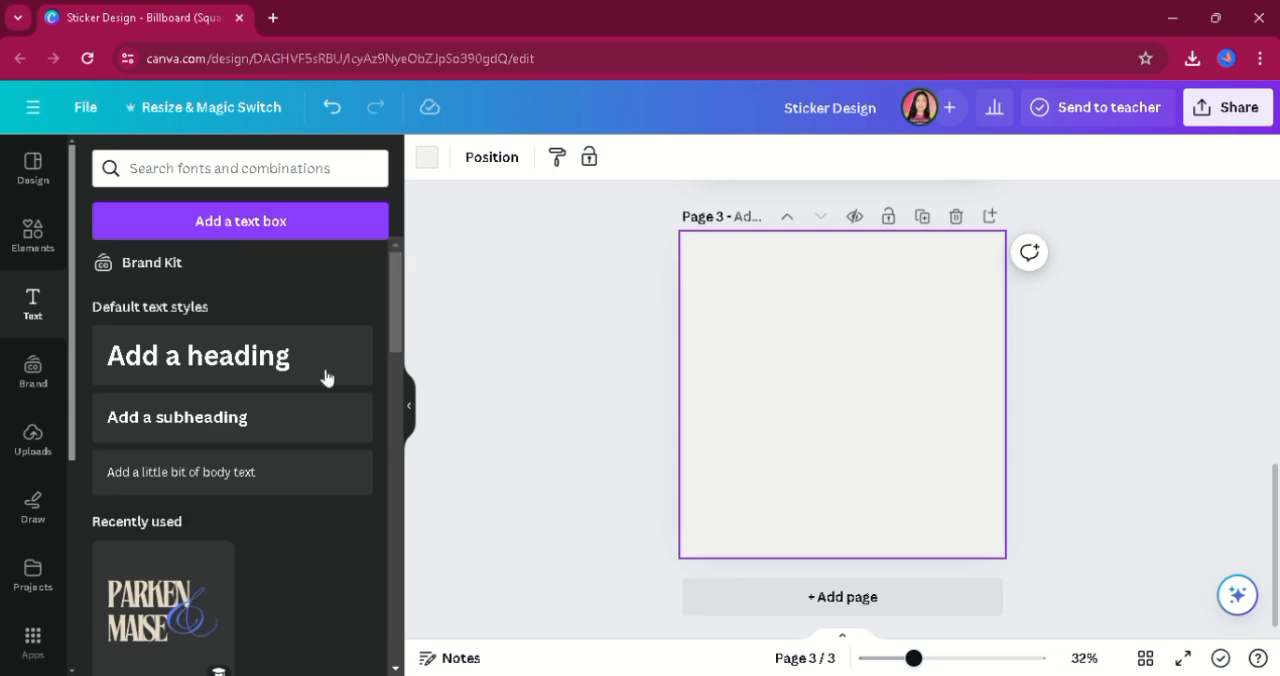
{"action": "left_click", "coordinate": [326, 377]}
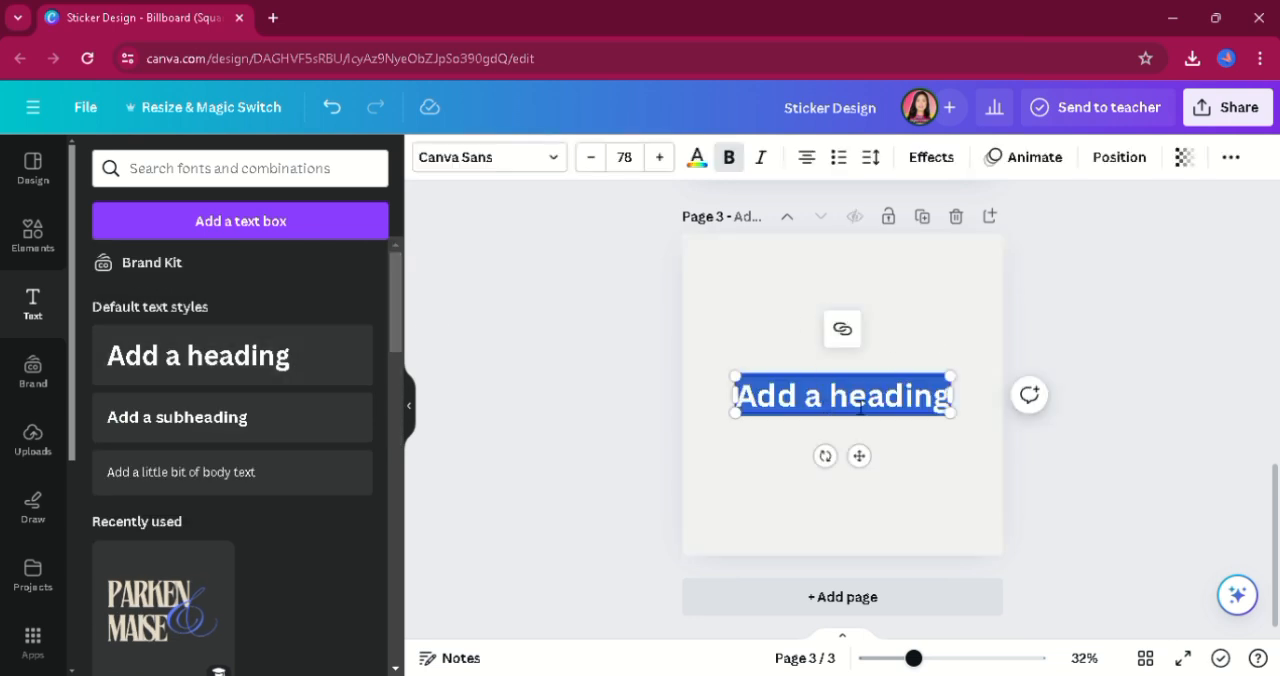
{"action": "type", "text": "Anna"}
Change the font of the name heading to Pinyon Script.
{"action": "key", "text": "ctrl+a"}
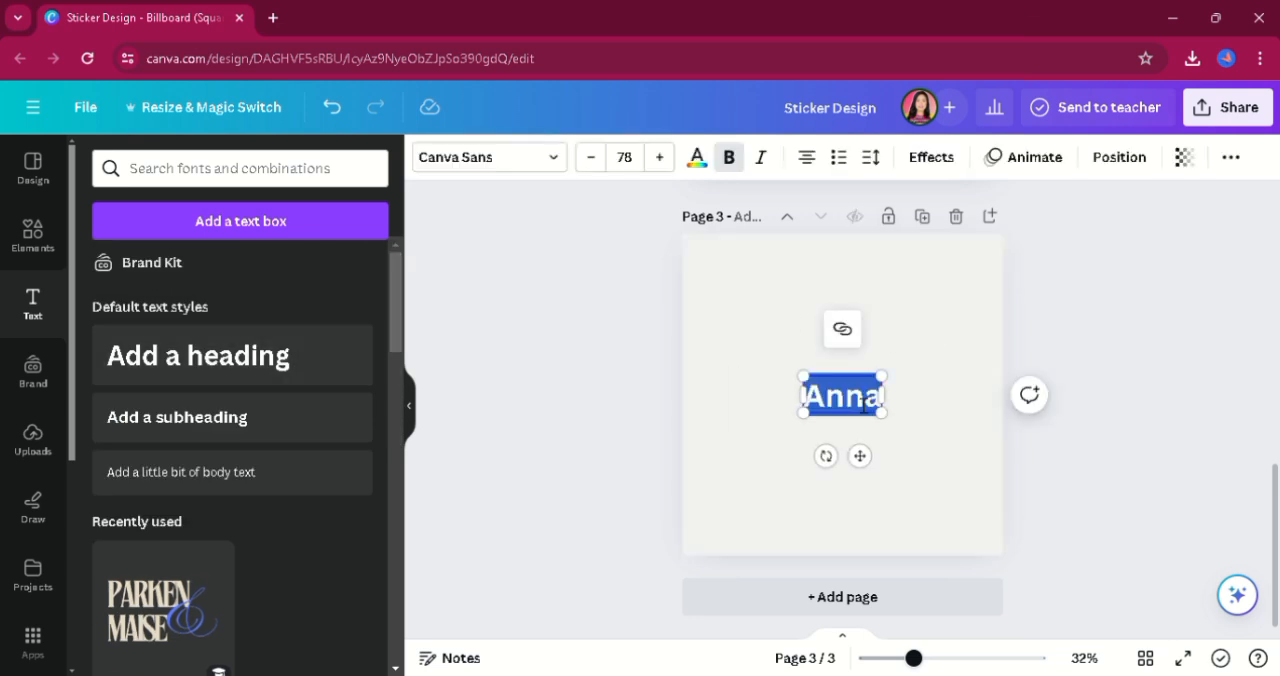
{"action": "left_click", "coordinate": [528, 163]}
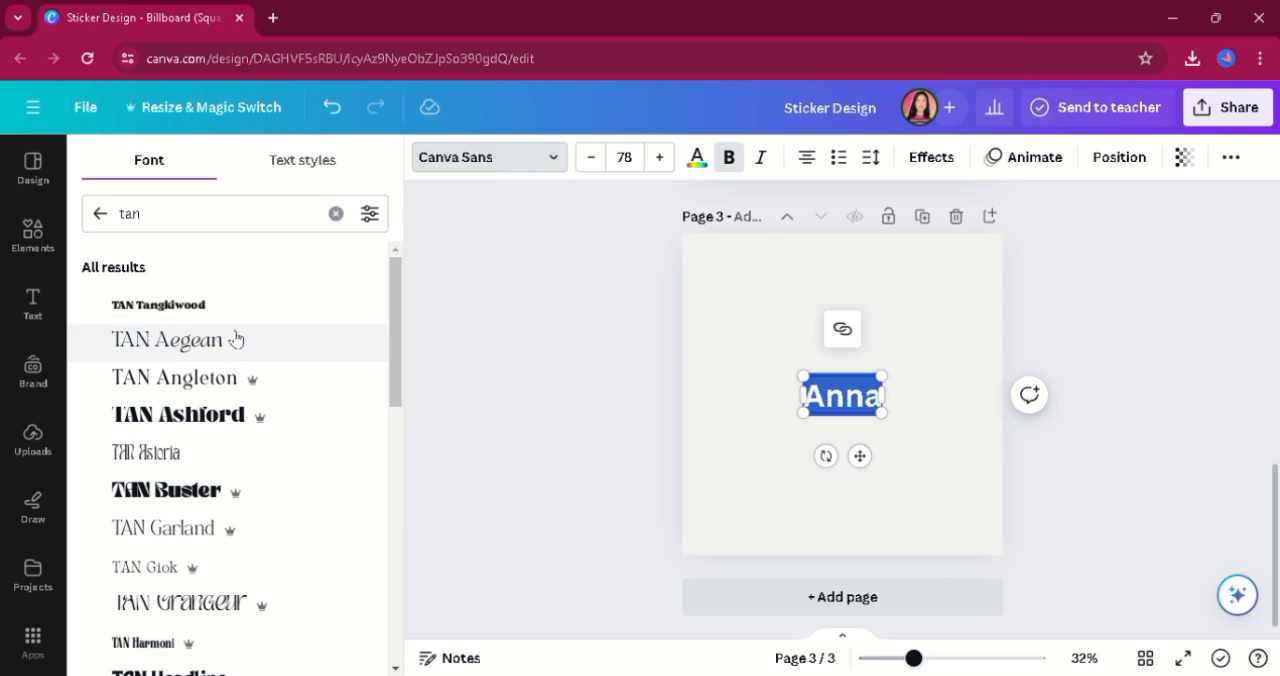
{"action": "left_click", "coordinate": [201, 224]}
{"action": "key", "text": "BackSpace"}
{"action": "key", "text": "BackSpace"}
{"action": "key", "text": "BackSpace"}
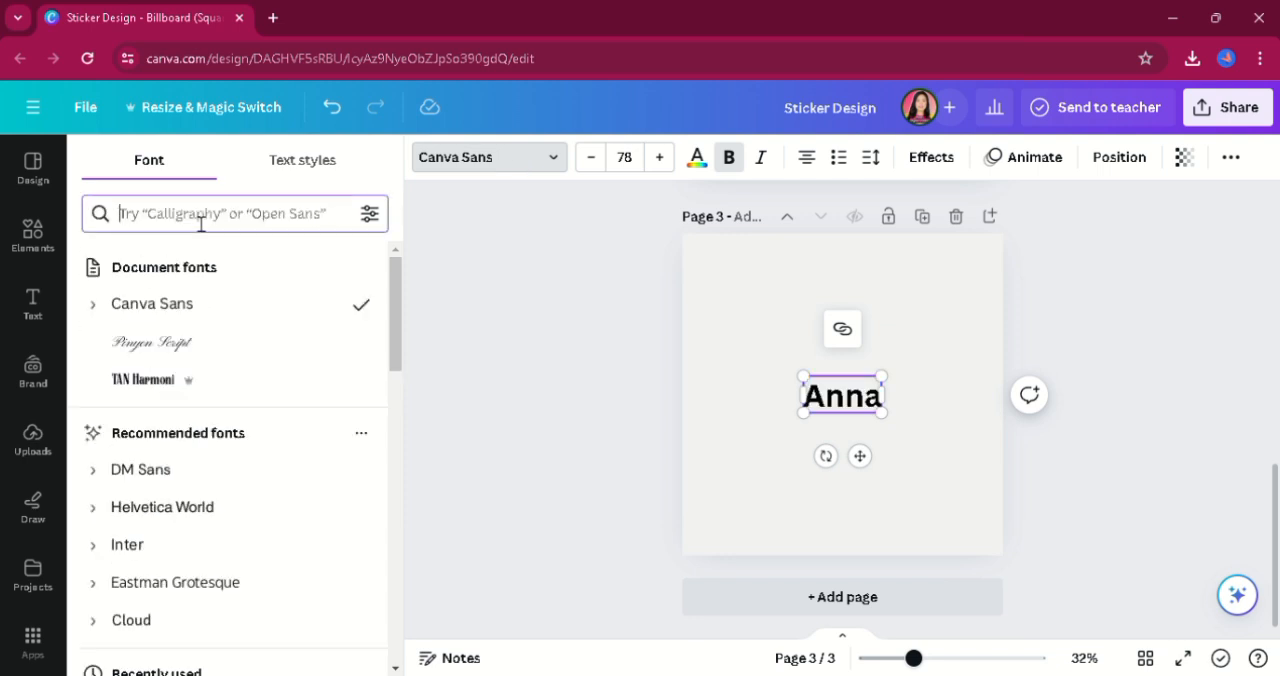
{"action": "type", "text": "Pen"}
{"action": "key", "text": "BackSpace"}
{"action": "key", "text": "BackSpace"}
{"action": "key", "text": "BackSpace"}
{"action": "type", "text": "pint"}
{"action": "key", "text": "BackSpace"}
{"action": "type", "text": "yon"}
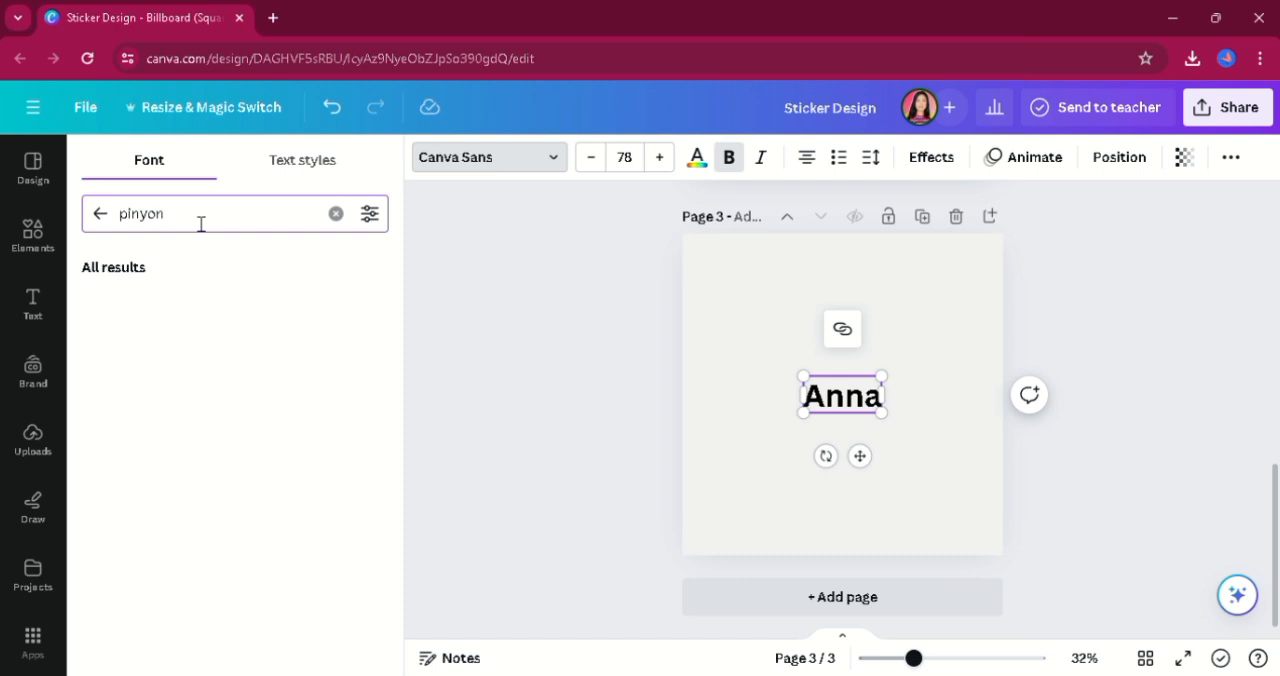
{"action": "left_click", "coordinate": [200, 320]}
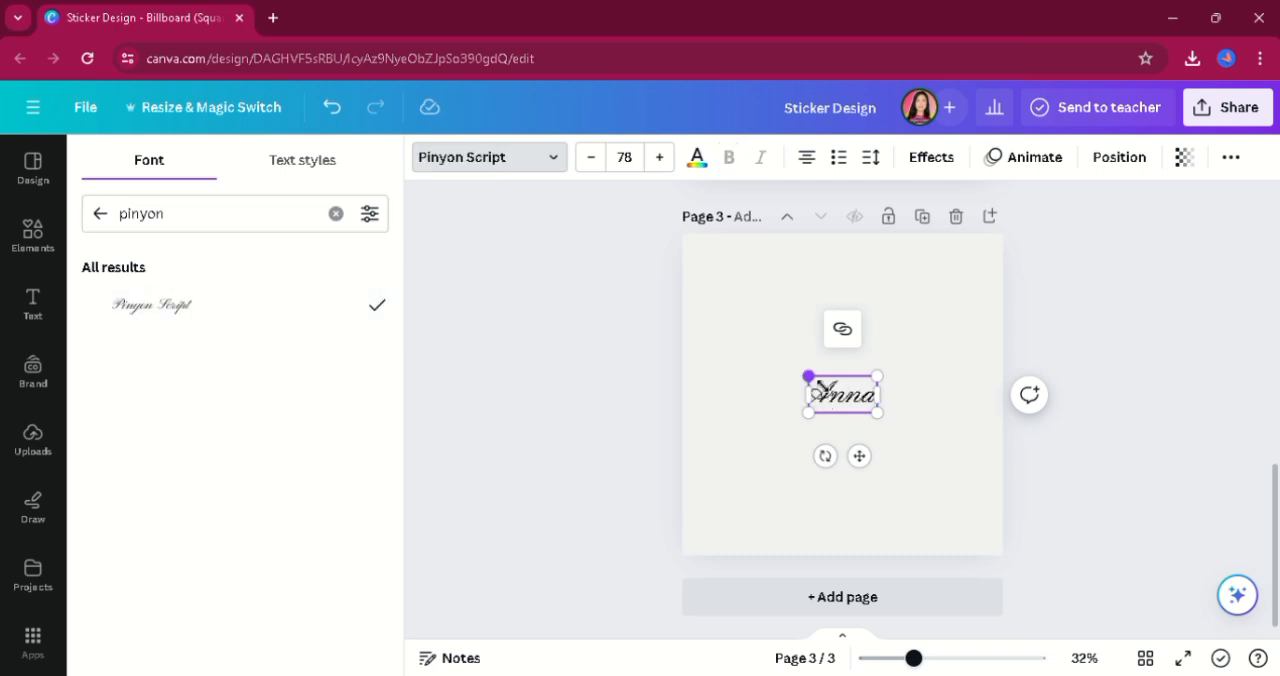
Enlarge the name heading to font size 226 and place it in the upper part of page 3.
{"action": "left_click_drag", "start_coordinate": [808, 377], "coordinate": [735, 338]}
{"action": "scroll", "coordinate": [1250, 380], "scroll_direction": "up", "scroll_amount": 4}
{"action": "scroll", "coordinate": [1250, 380], "scroll_direction": "down", "scroll_amount": 4}
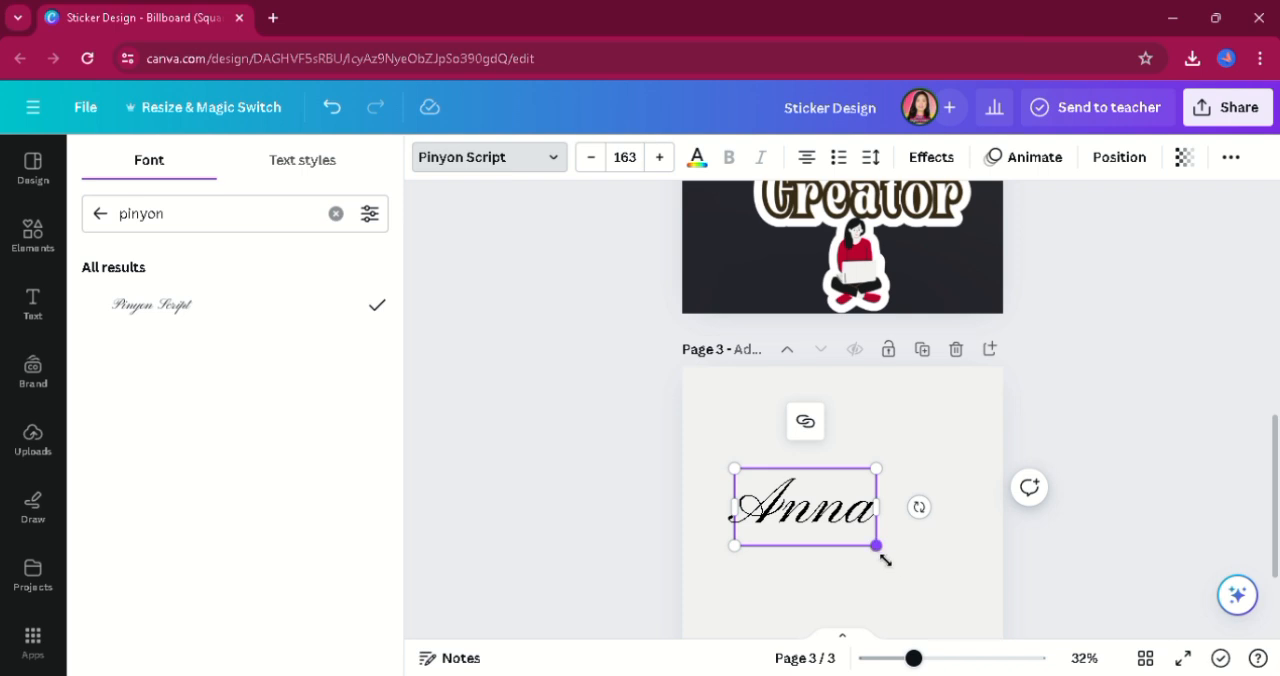
{"action": "left_click_drag", "start_coordinate": [885, 560], "coordinate": [929, 600]}
{"action": "left_click", "coordinate": [831, 617]}
{"action": "left_click_drag", "start_coordinate": [914, 549], "coordinate": [921, 467]}
{"action": "left_click", "coordinate": [943, 551]}
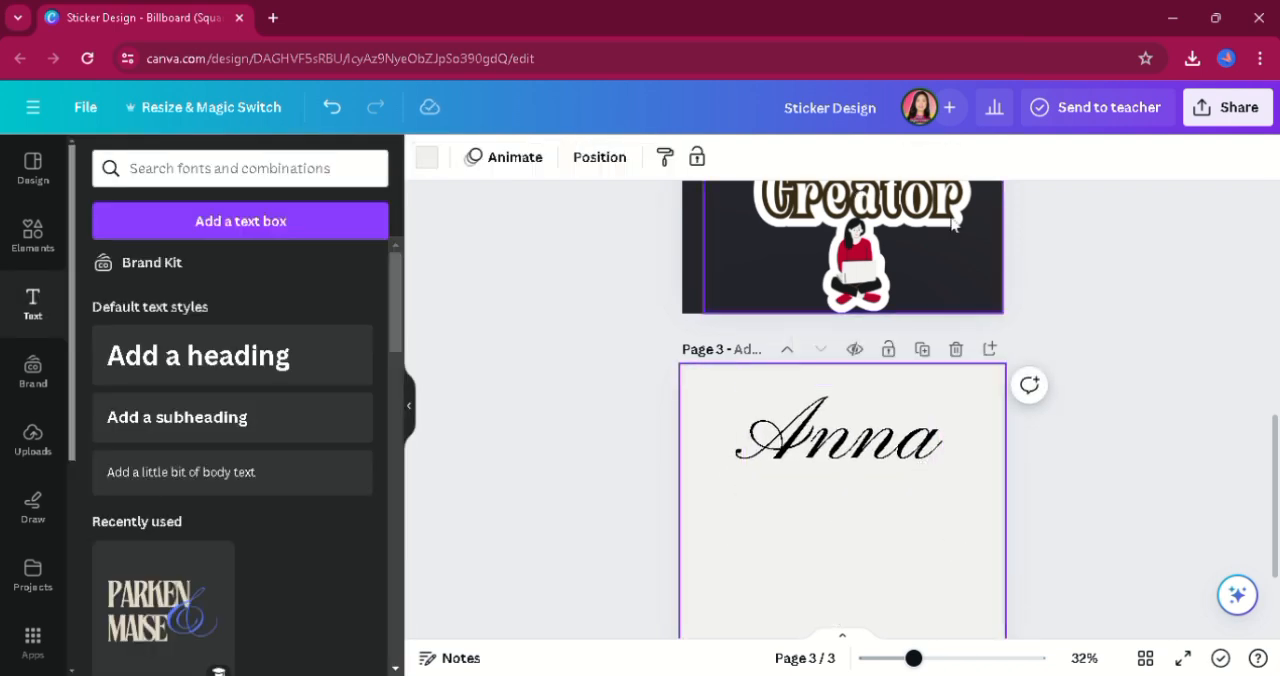
{"action": "left_click", "coordinate": [897, 460]}
{"action": "left_click_drag", "start_coordinate": [895, 460], "coordinate": [883, 456]}
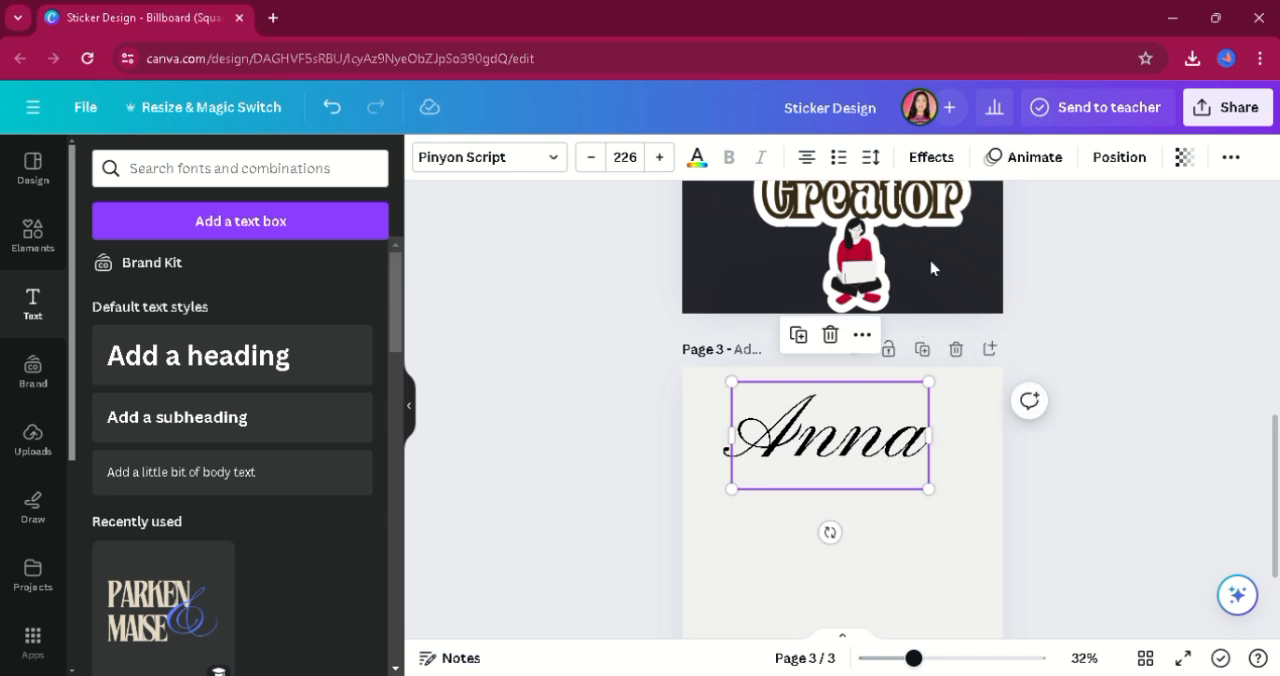
Apply an Outline effect in the red document color to the name heading and set its text color to light gray.
{"action": "left_click", "coordinate": [931, 157]}
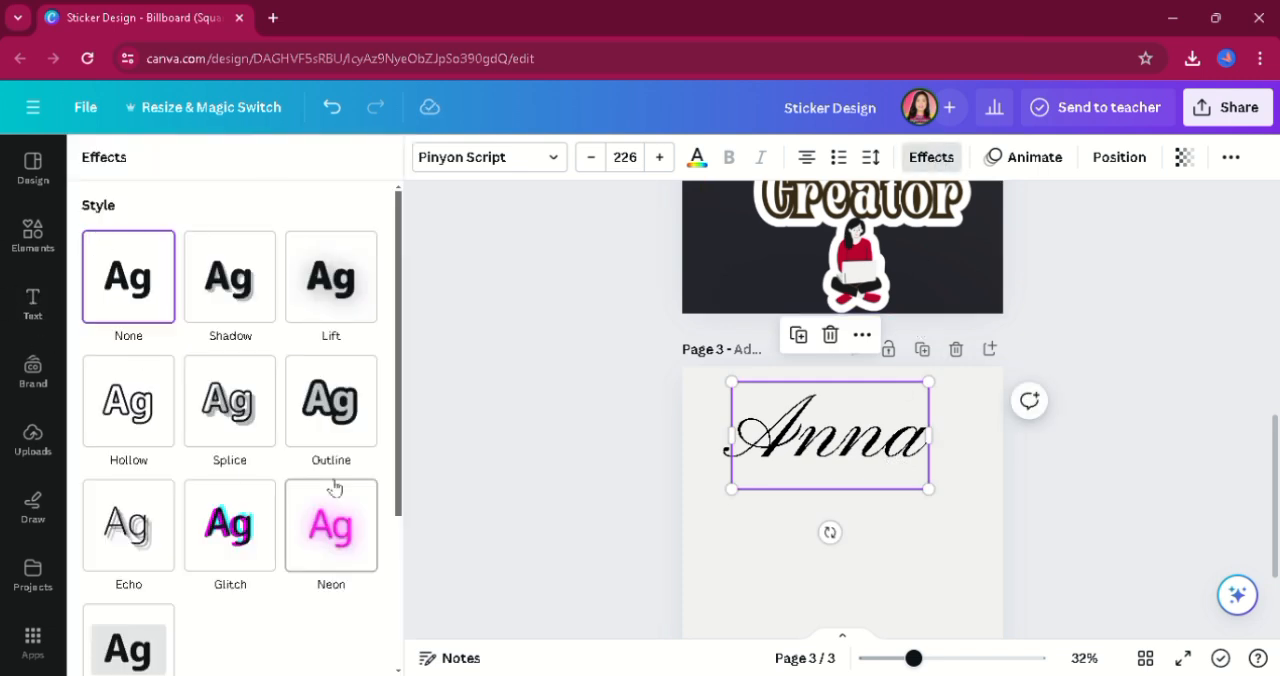
{"action": "left_click", "coordinate": [360, 431]}
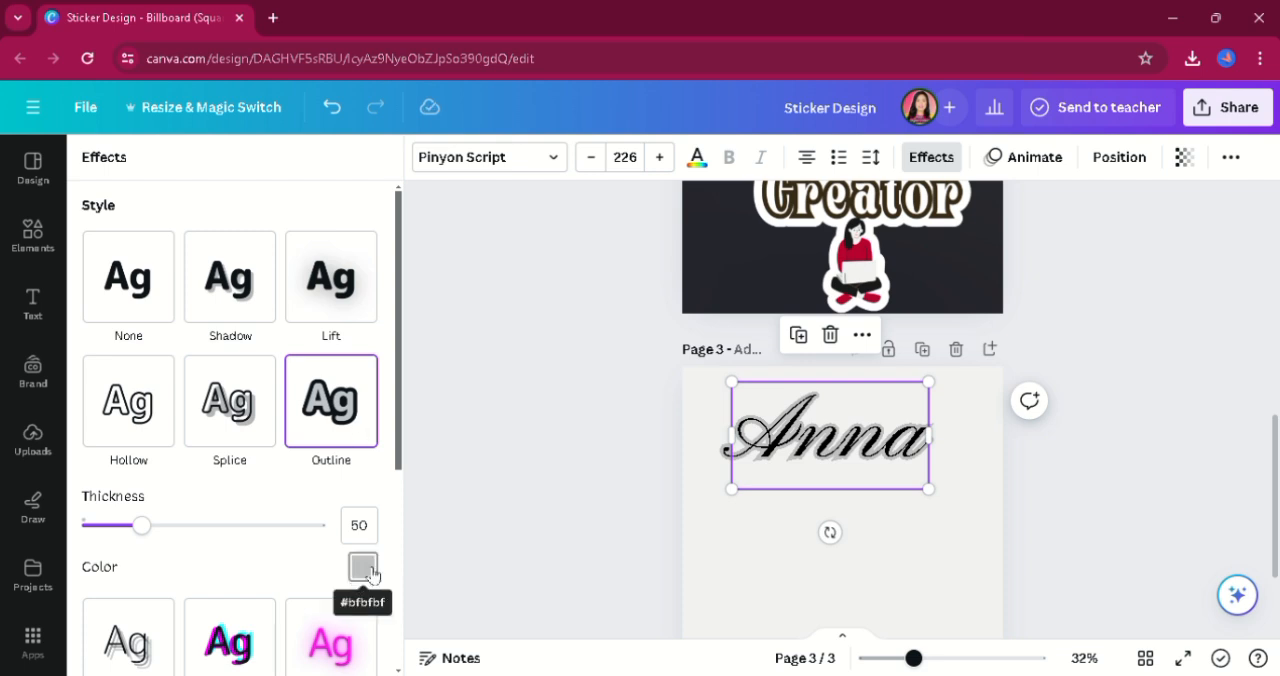
{"action": "left_click", "coordinate": [363, 568]}
{"action": "left_click", "coordinate": [241, 385]}
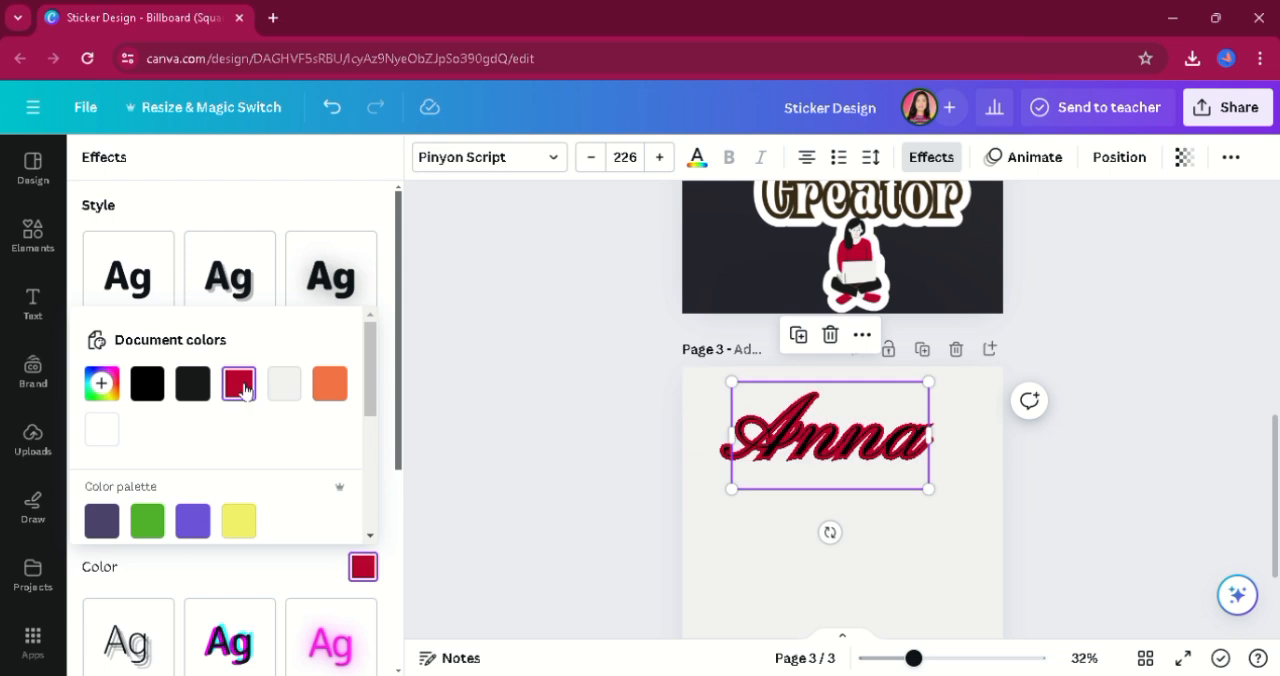
{"action": "left_click", "coordinate": [697, 157]}
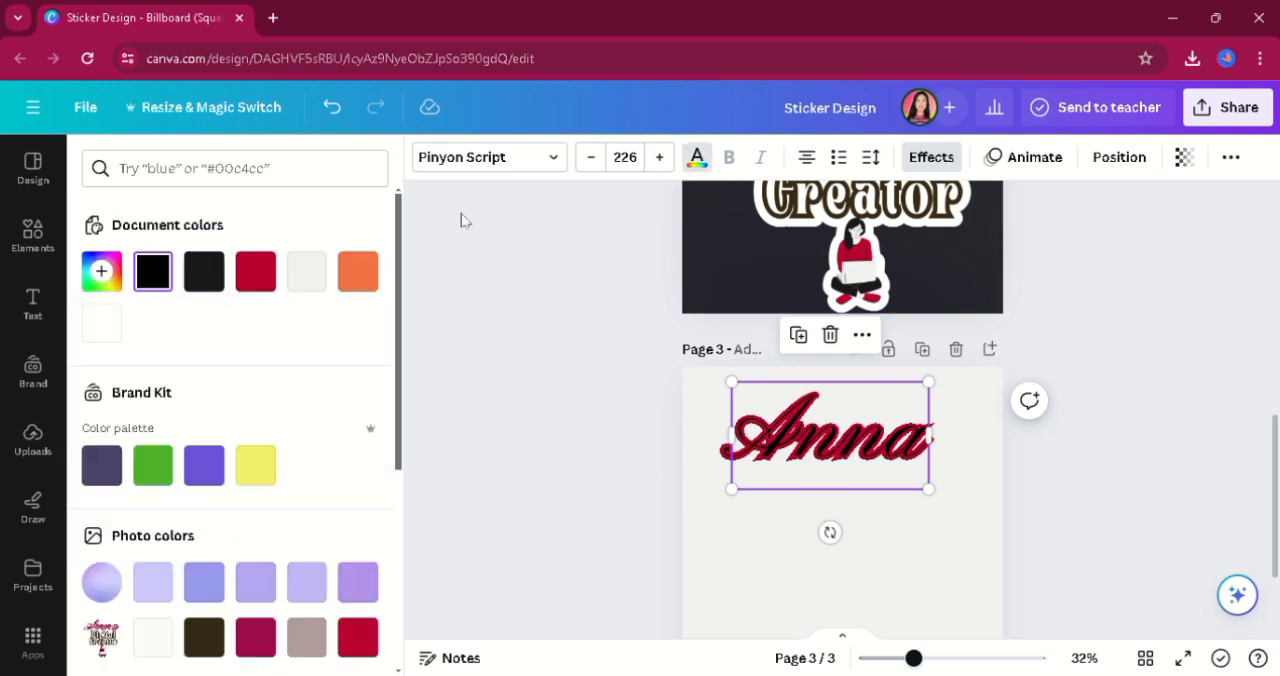
{"action": "left_click", "coordinate": [321, 287]}
Enlarge the outlined name heading slightly and center it near the top edge of page 3.
{"action": "mouse_move", "coordinate": [929, 492]}
{"action": "left_mouse_down"}
{"action": "mouse_move", "coordinate": [970, 548]}
{"action": "mouse_move", "coordinate": [941, 505]}
{"action": "mouse_move", "coordinate": [960, 510]}
{"action": "mouse_move", "coordinate": [934, 500]}
{"action": "left_mouse_up"}
{"action": "left_click_drag", "start_coordinate": [837, 469], "coordinate": [864, 453]}
{"action": "left_click", "coordinate": [911, 548]}
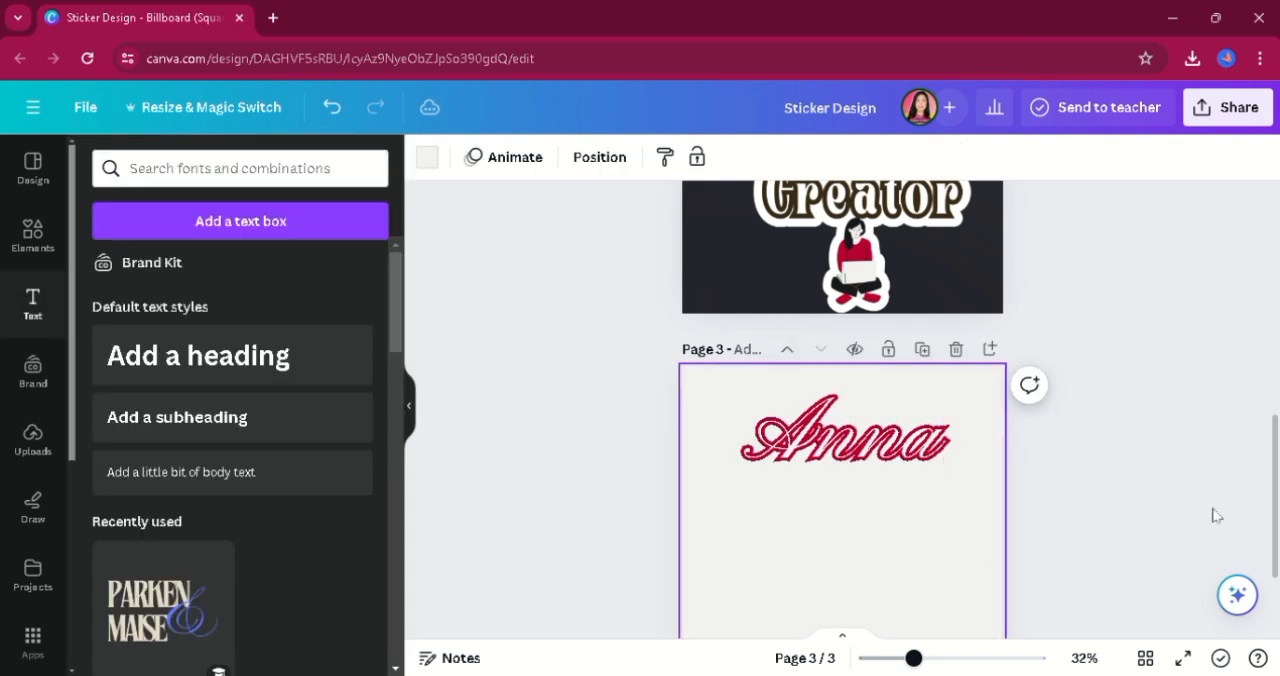
Add a heading reading "Digital Creator" beneath the name on page 3, with each word on its own line.
{"action": "left_click_drag", "start_coordinate": [1277, 470], "coordinate": [1277, 390]}
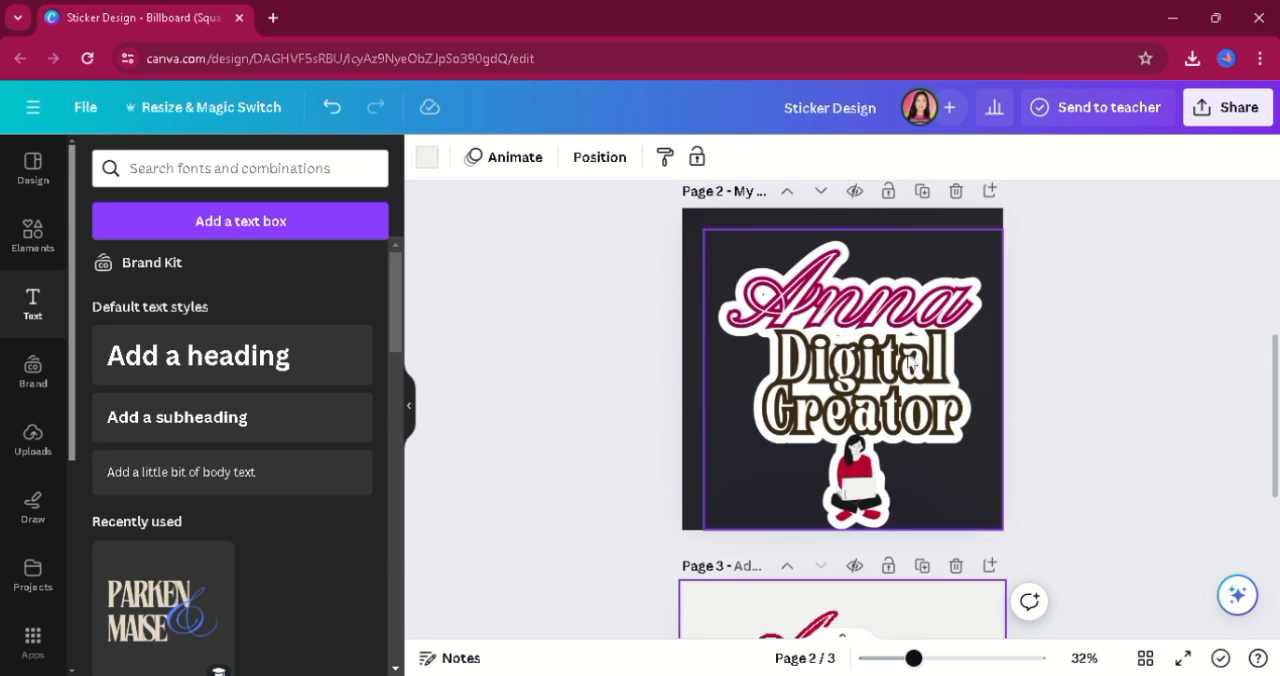
{"action": "left_click", "coordinate": [849, 362]}
{"action": "scroll", "coordinate": [849, 400], "scroll_direction": "down", "scroll_amount": 3}
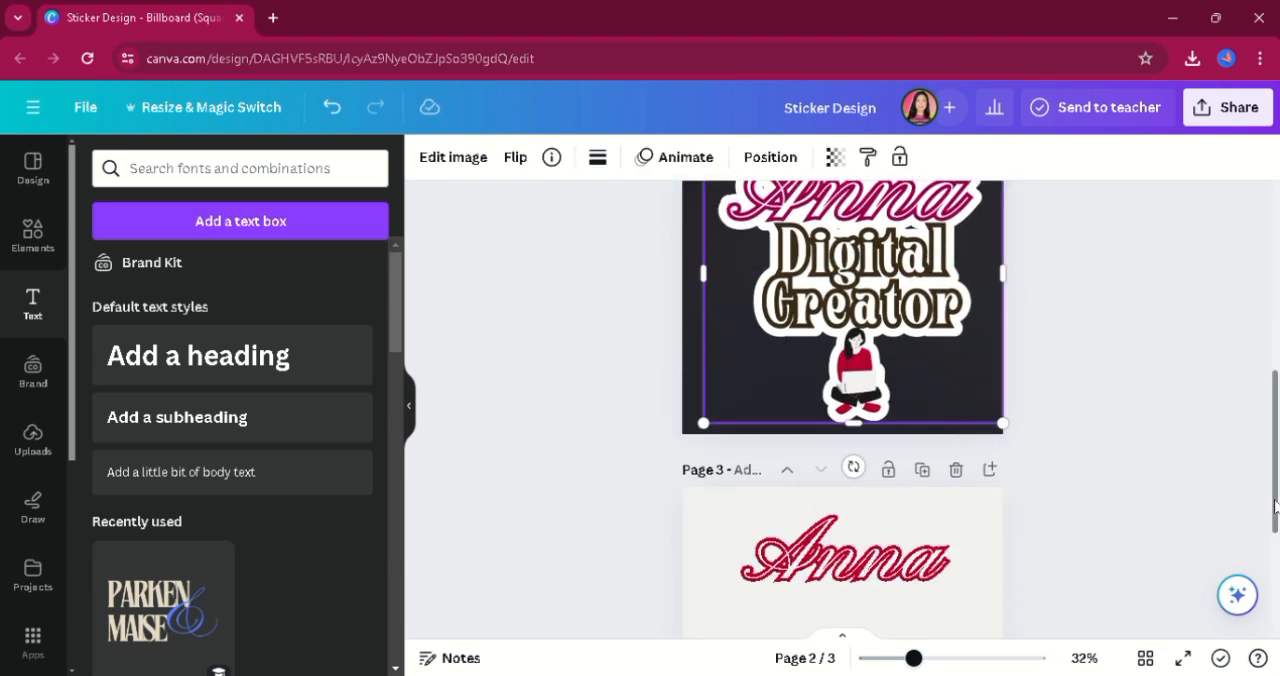
{"action": "left_click", "coordinate": [826, 554]}
{"action": "left_click", "coordinate": [355, 214]}
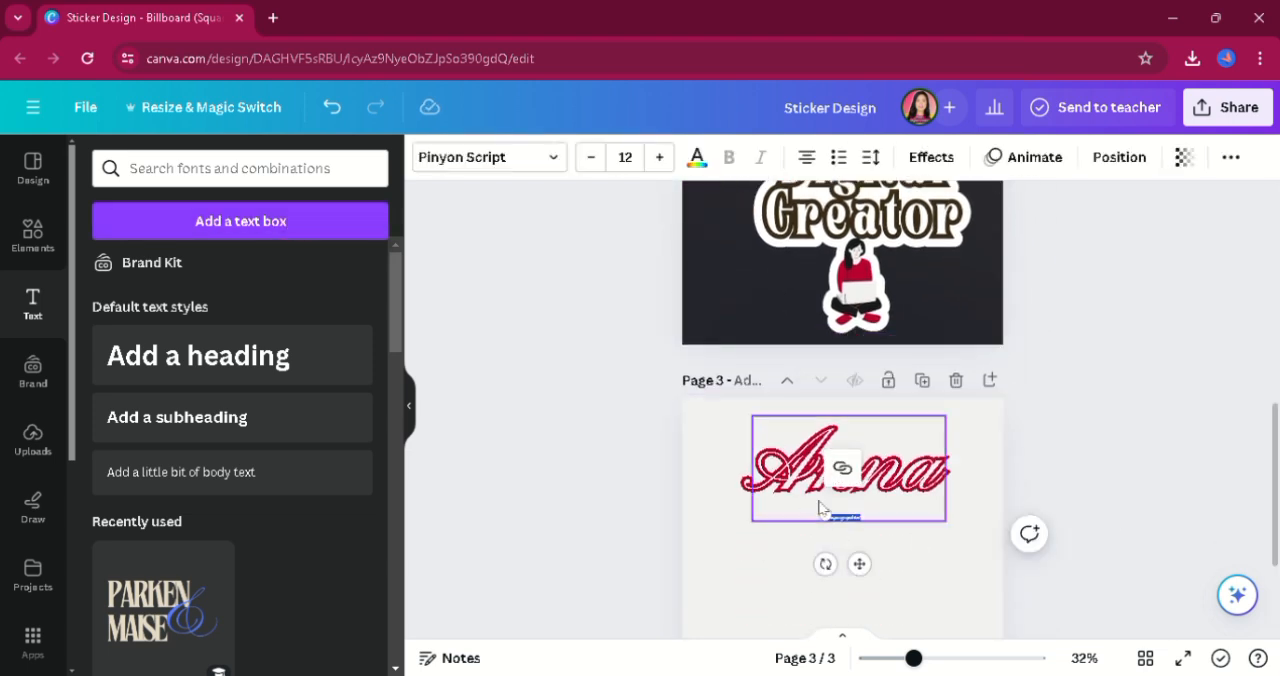
{"action": "left_click", "coordinate": [200, 356]}
{"action": "type", "text": "Digita"}
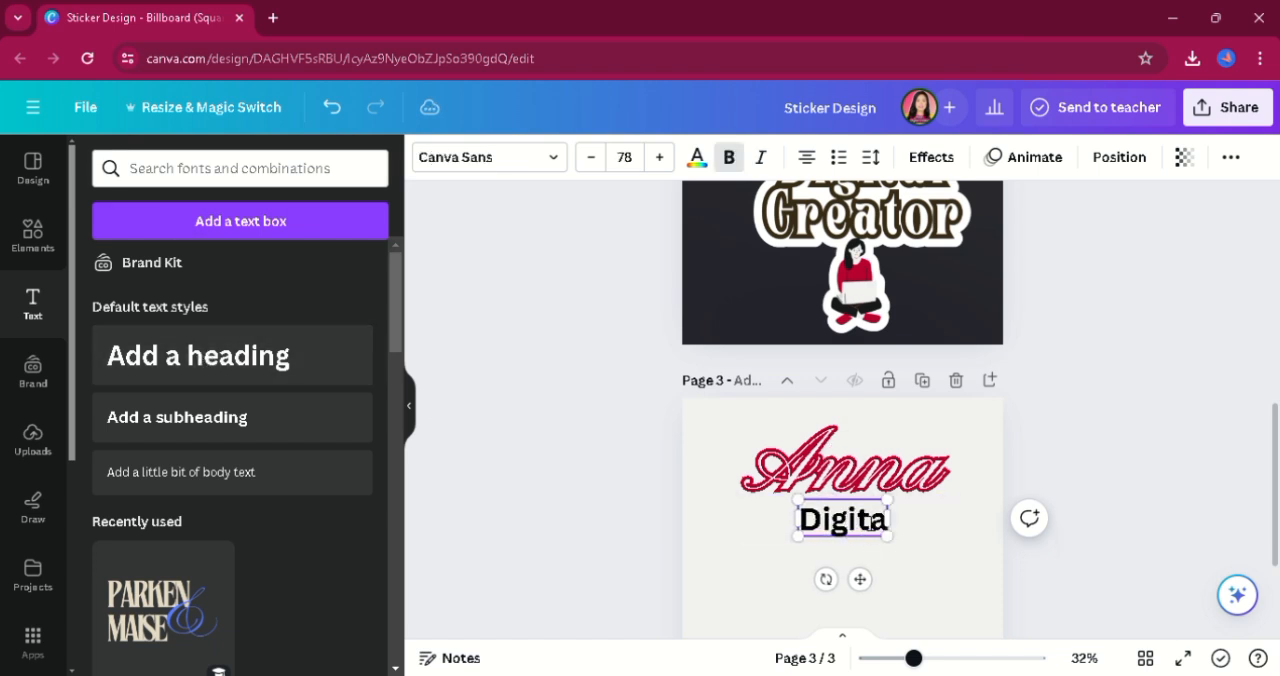
{"action": "type", "text": "l Crea"}
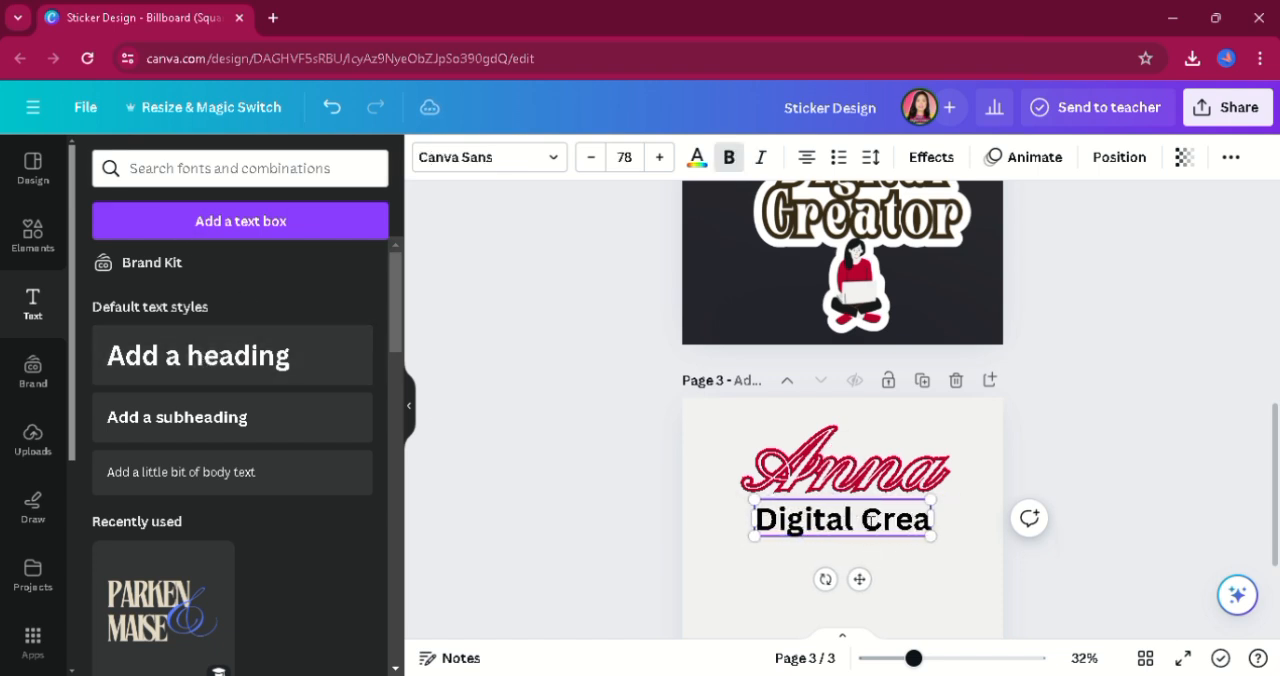
{"action": "type", "text": "tor"}
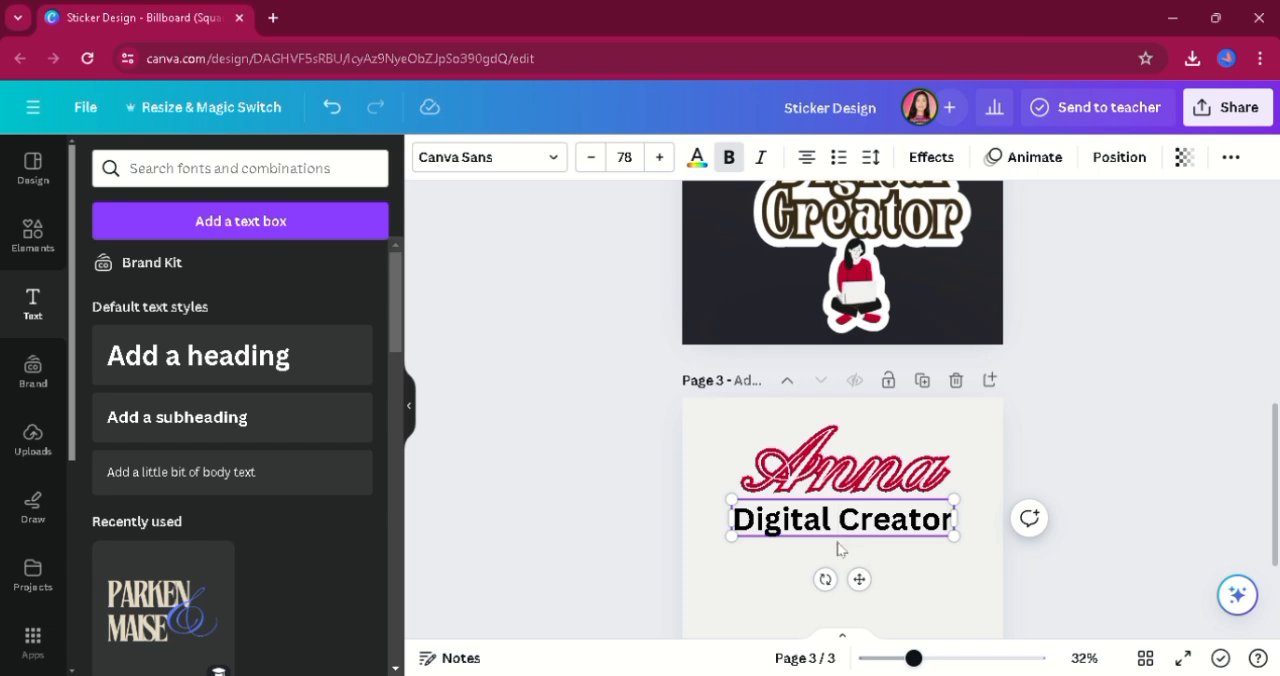
{"action": "key", "text": "Return"}
Change the font of the "Digital Creator" heading to TAN Harmoni.
{"action": "key", "text": "ctrl+a"}
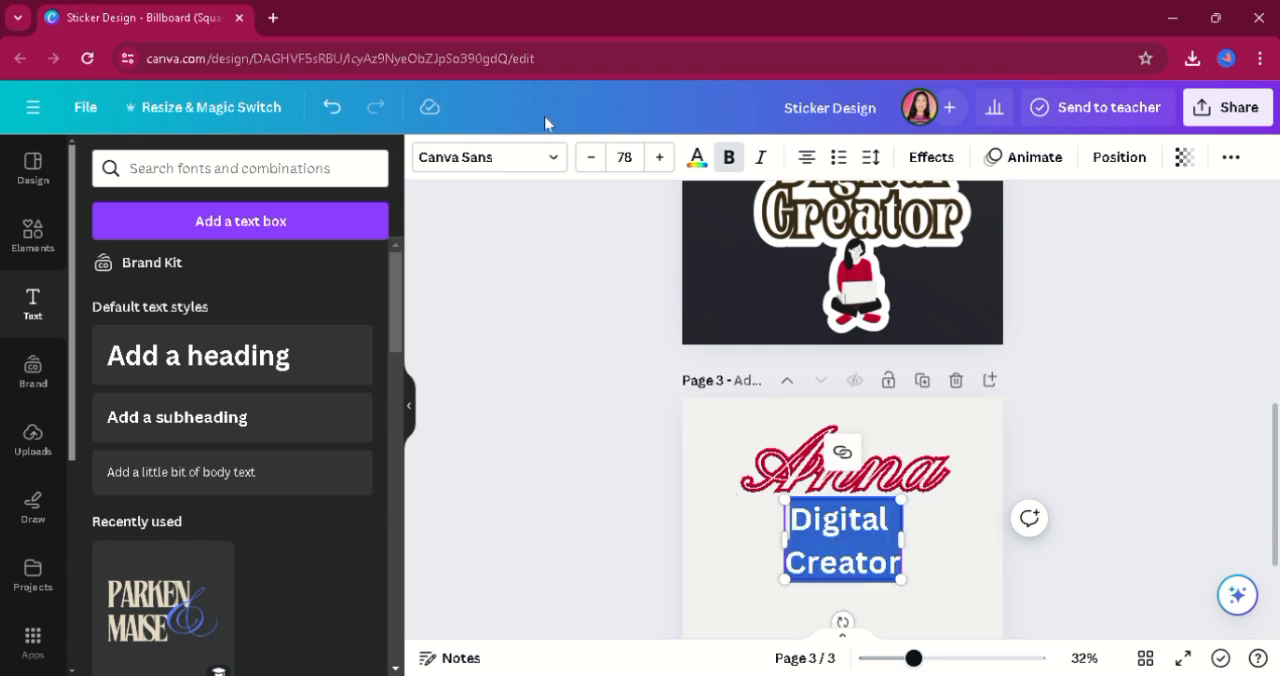
{"action": "left_click", "coordinate": [525, 160]}
{"action": "left_click", "coordinate": [200, 226]}
{"action": "key", "text": "BackSpace"}
{"action": "key", "text": "BackSpace"}
{"action": "key", "text": "BackSpace"}
{"action": "key", "text": "BackSpace"}
{"action": "key", "text": "BackSpace"}
{"action": "key", "text": "BackSpace"}
{"action": "type", "text": "Tan"}
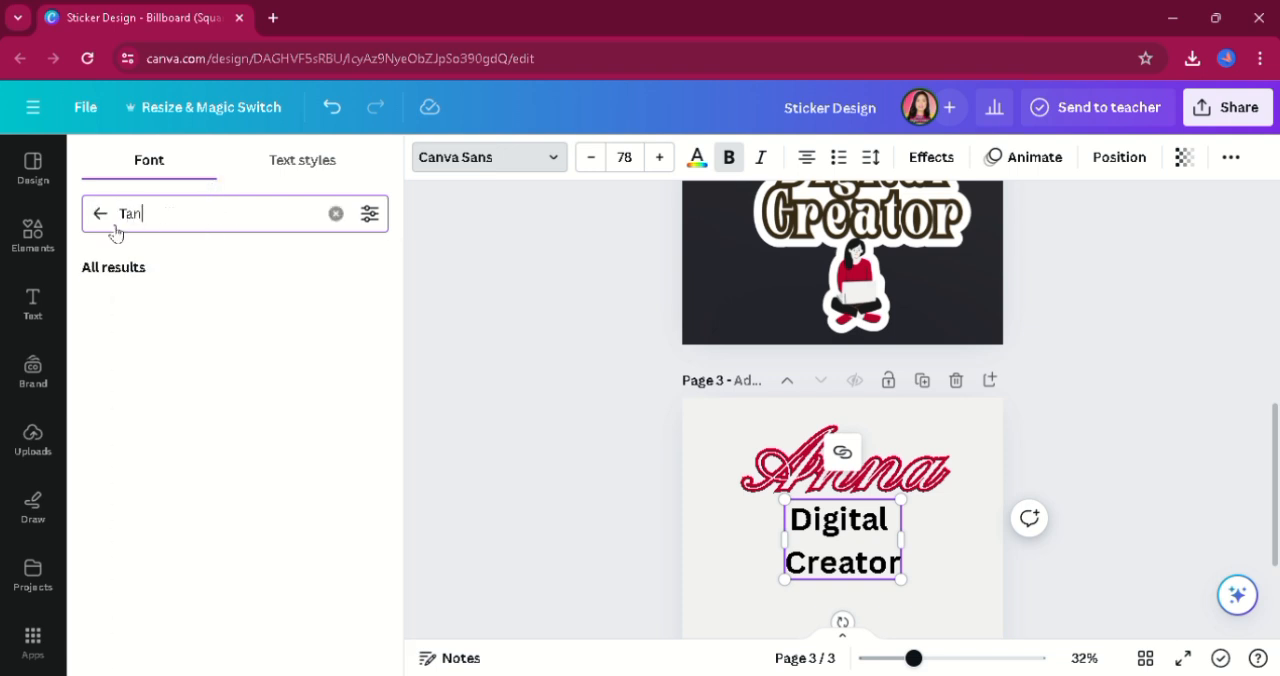
{"action": "scroll", "coordinate": [398, 390], "scroll_direction": "down", "scroll_amount": 1}
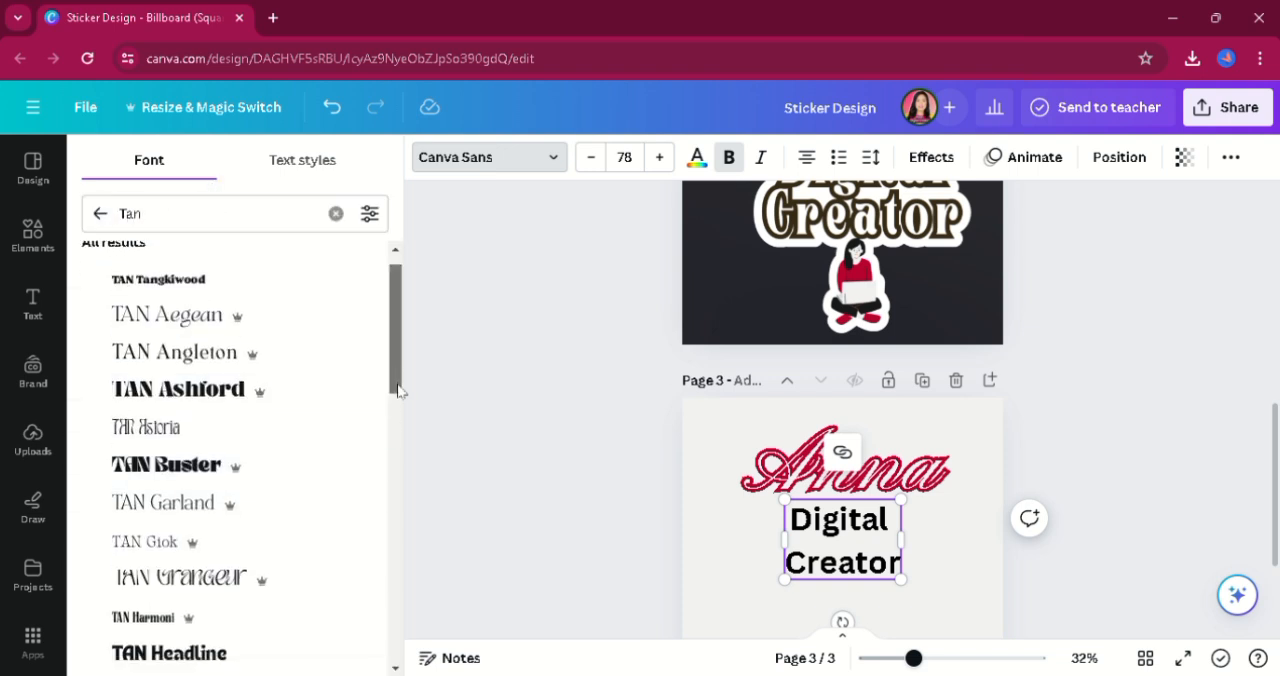
{"action": "scroll", "coordinate": [398, 390], "scroll_direction": "down", "scroll_amount": 2}
{"action": "left_click", "coordinate": [200, 516]}
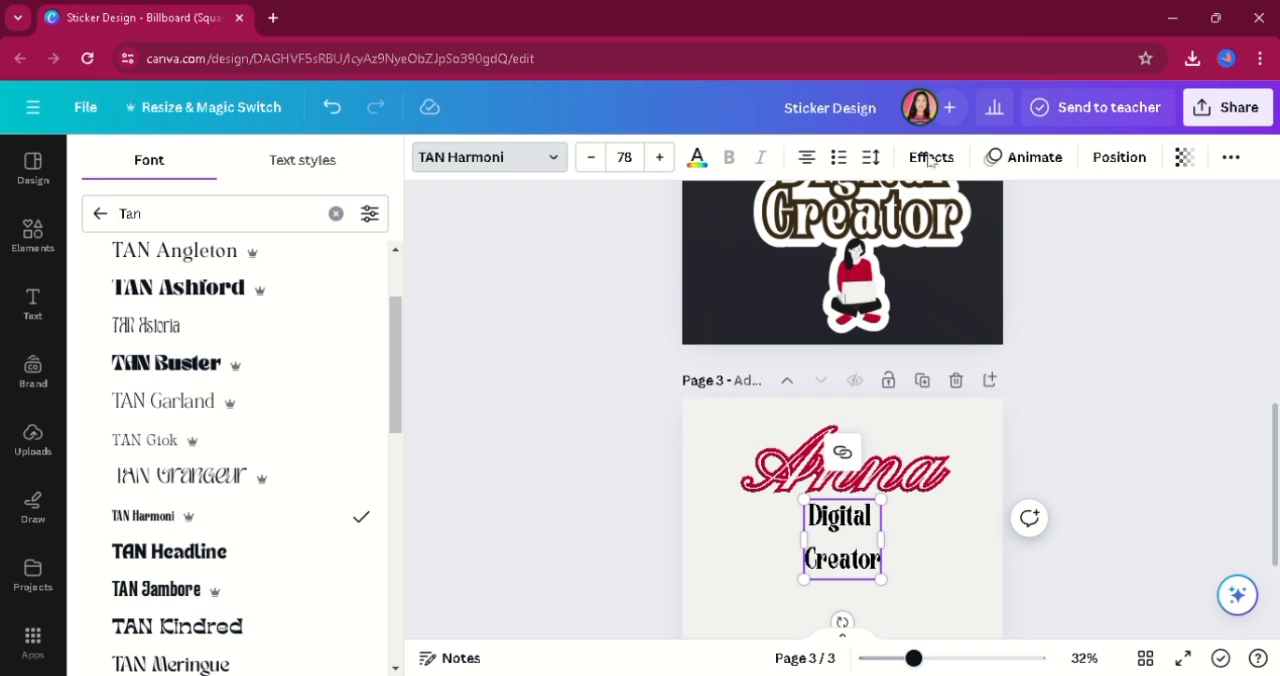
Reduce the line spacing of the "Digital Creator" heading and enlarge it to font size 166 directly beneath the name.
{"action": "left_click_drag", "start_coordinate": [888, 584], "coordinate": [904, 603]}
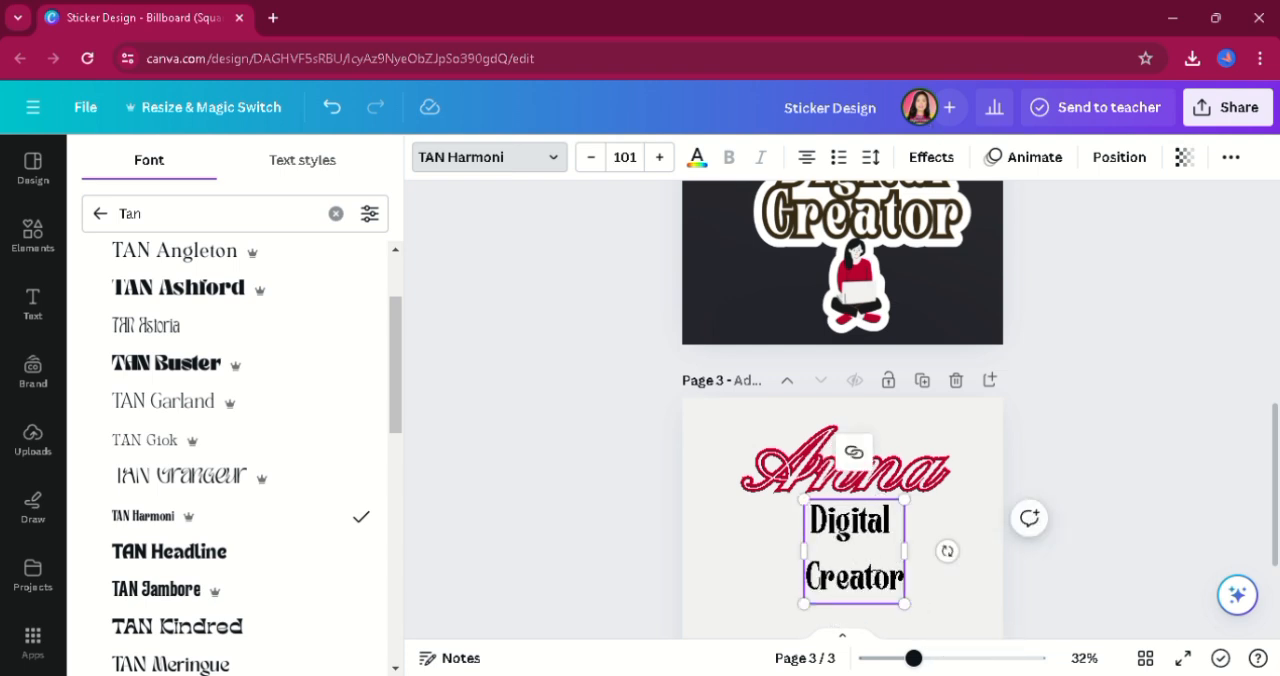
{"action": "left_click", "coordinate": [871, 158]}
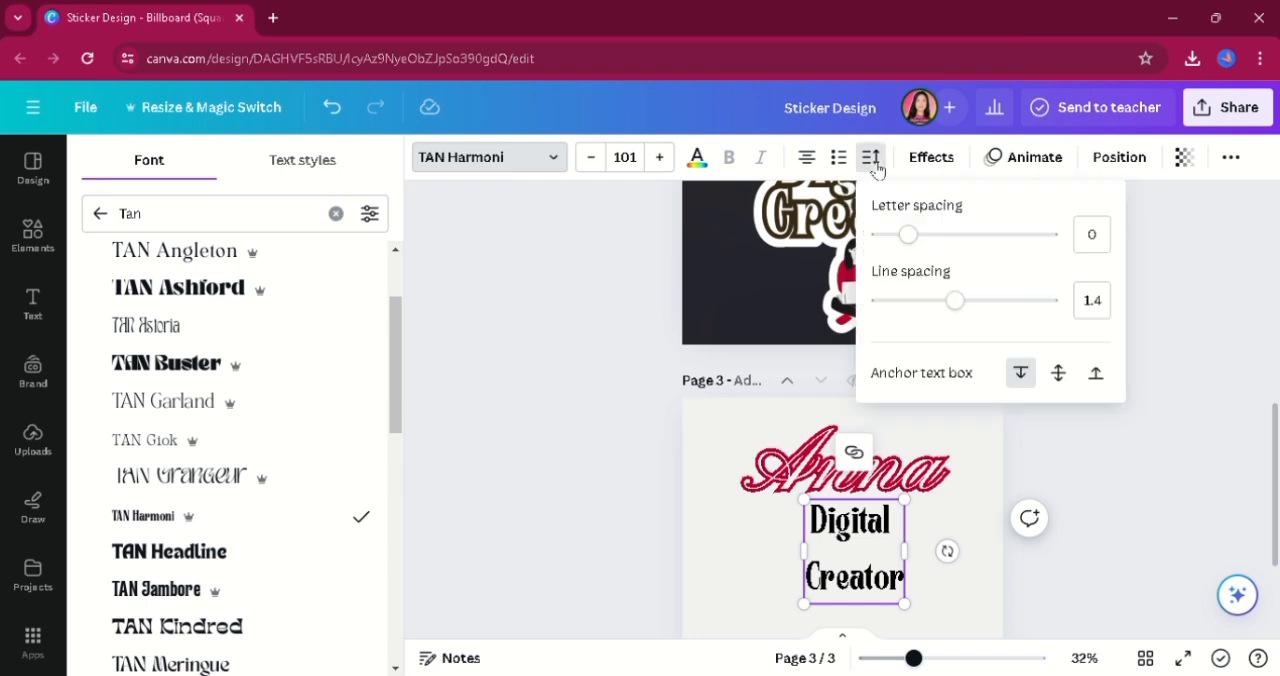
{"action": "left_click_drag", "start_coordinate": [957, 300], "coordinate": [906, 281]}
{"action": "left_click_drag", "start_coordinate": [805, 578], "coordinate": [774, 608]}
{"action": "left_click", "coordinate": [950, 537]}
{"action": "left_click", "coordinate": [893, 547]}
{"action": "left_click_drag", "start_coordinate": [907, 501], "coordinate": [937, 477]}
{"action": "left_click_drag", "start_coordinate": [901, 558], "coordinate": [897, 576]}
Apply an Outline effect in Light Gray #f1f1f1 to the "Digital Creator" heading.
{"action": "left_click", "coordinate": [929, 158]}
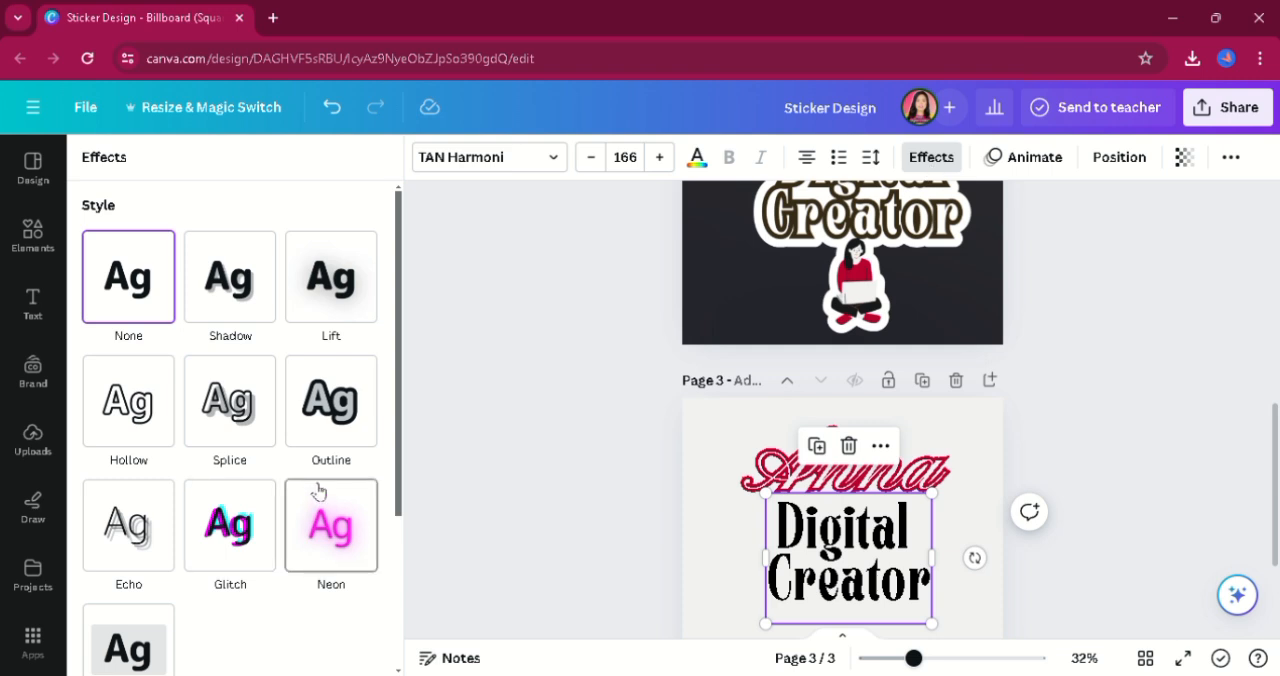
{"action": "left_click", "coordinate": [354, 424]}
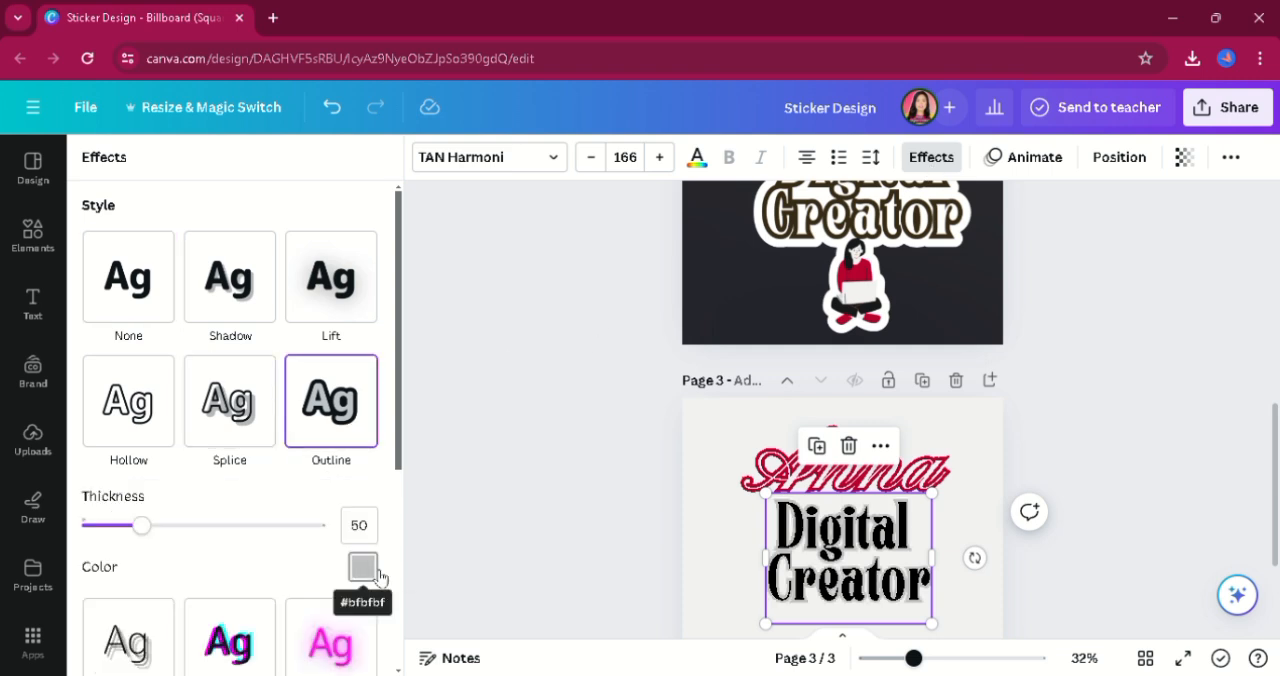
{"action": "left_click", "coordinate": [374, 567]}
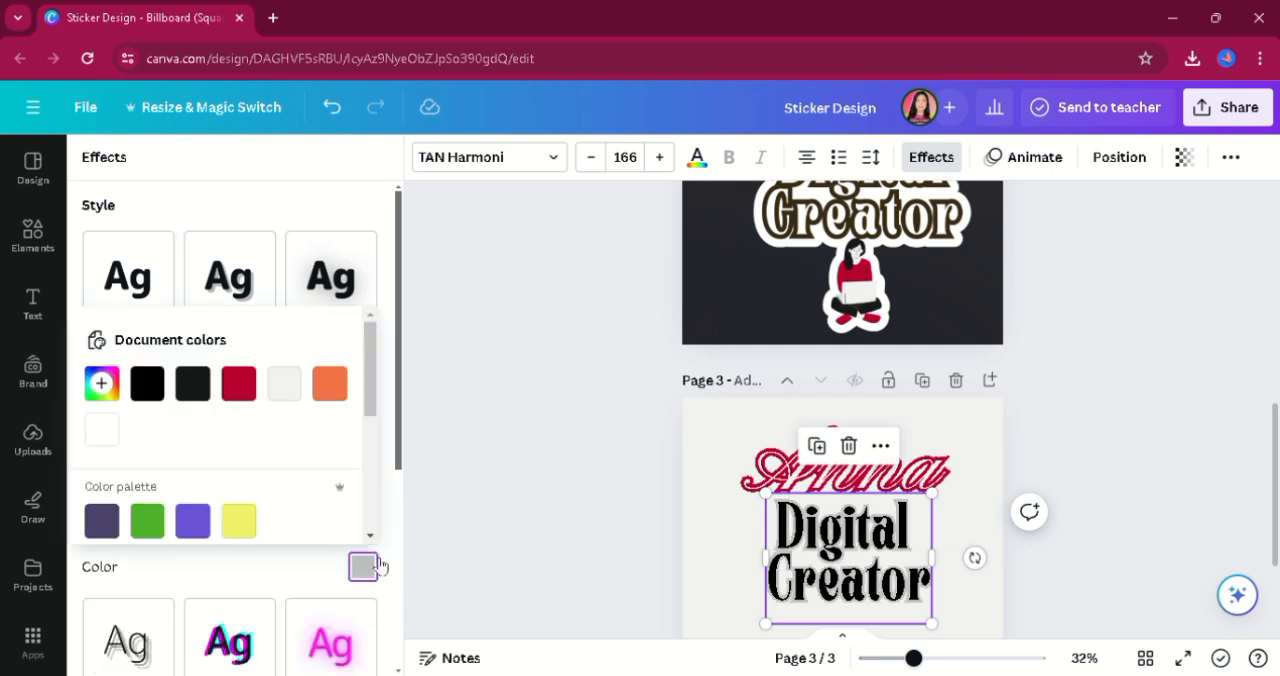
{"action": "left_click", "coordinate": [284, 386]}
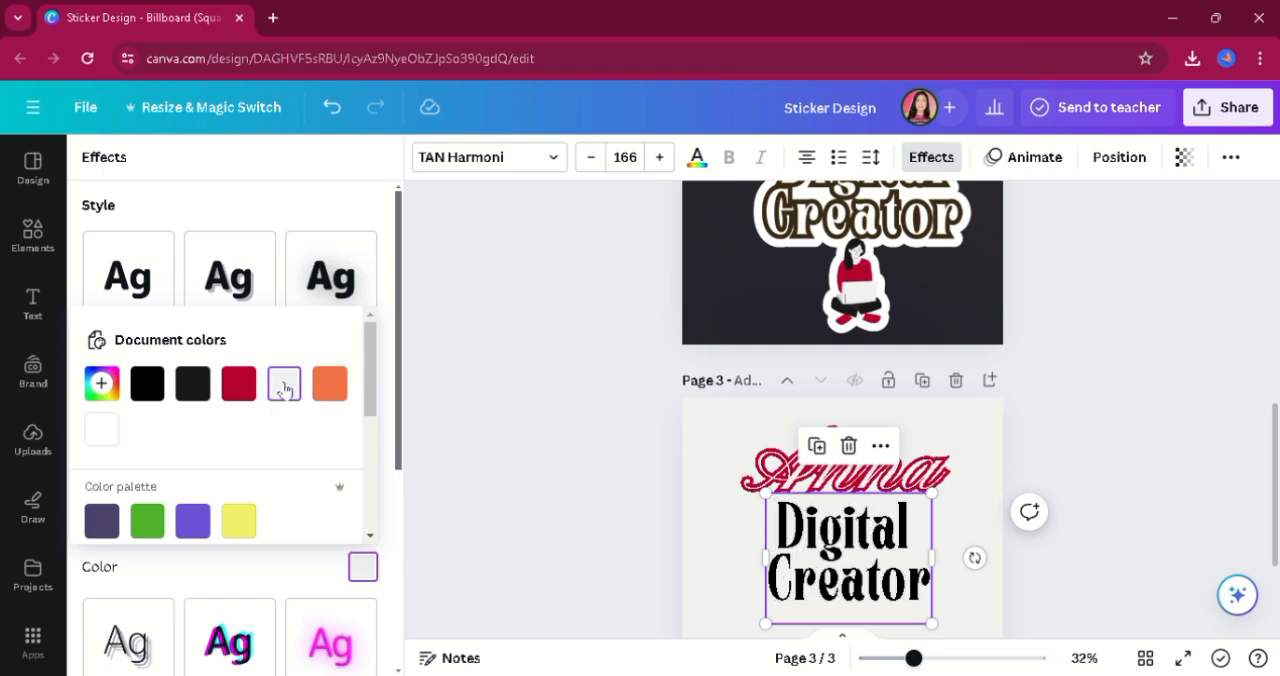
{"action": "left_click_drag", "start_coordinate": [371, 405], "coordinate": [374, 497]}
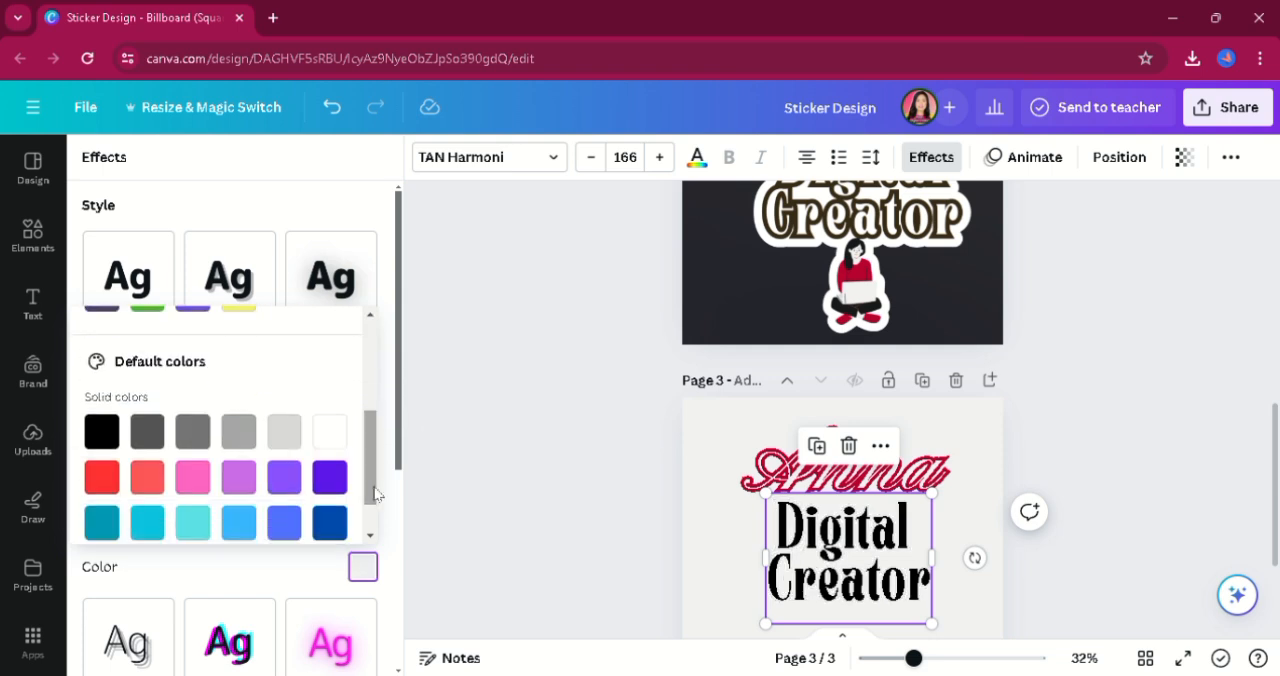
{"action": "left_click", "coordinate": [813, 247]}
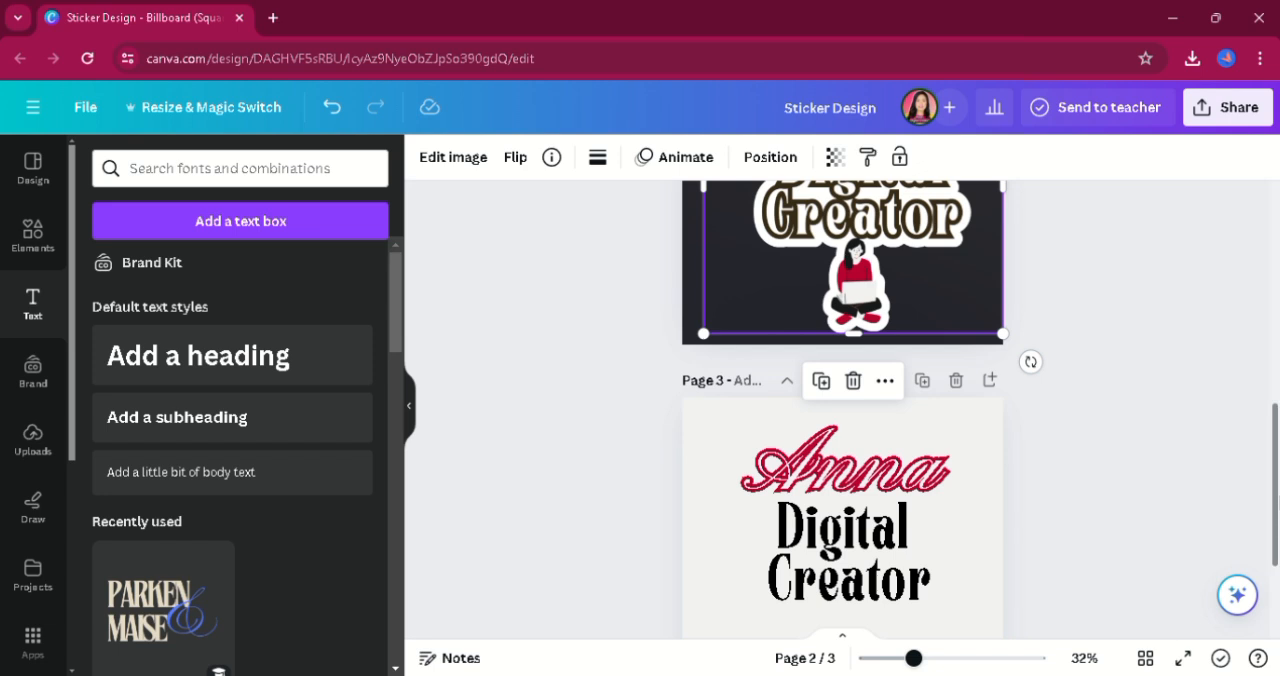
Change the outline color of the "Digital Creator" heading on page 3 to a custom dark brown, matching the page 2 sticker.
{"action": "scroll", "coordinate": [930, 340], "scroll_direction": "up", "scroll_amount": 3}
{"action": "left_click", "coordinate": [930, 343]}
{"action": "left_click", "coordinate": [929, 157]}
{"action": "left_click", "coordinate": [929, 157]}
{"action": "scroll", "coordinate": [842, 340], "scroll_direction": "down", "scroll_amount": 3}
{"action": "scroll", "coordinate": [1120, 560], "scroll_direction": "down", "scroll_amount": 3}
{"action": "left_click", "coordinate": [848, 440]}
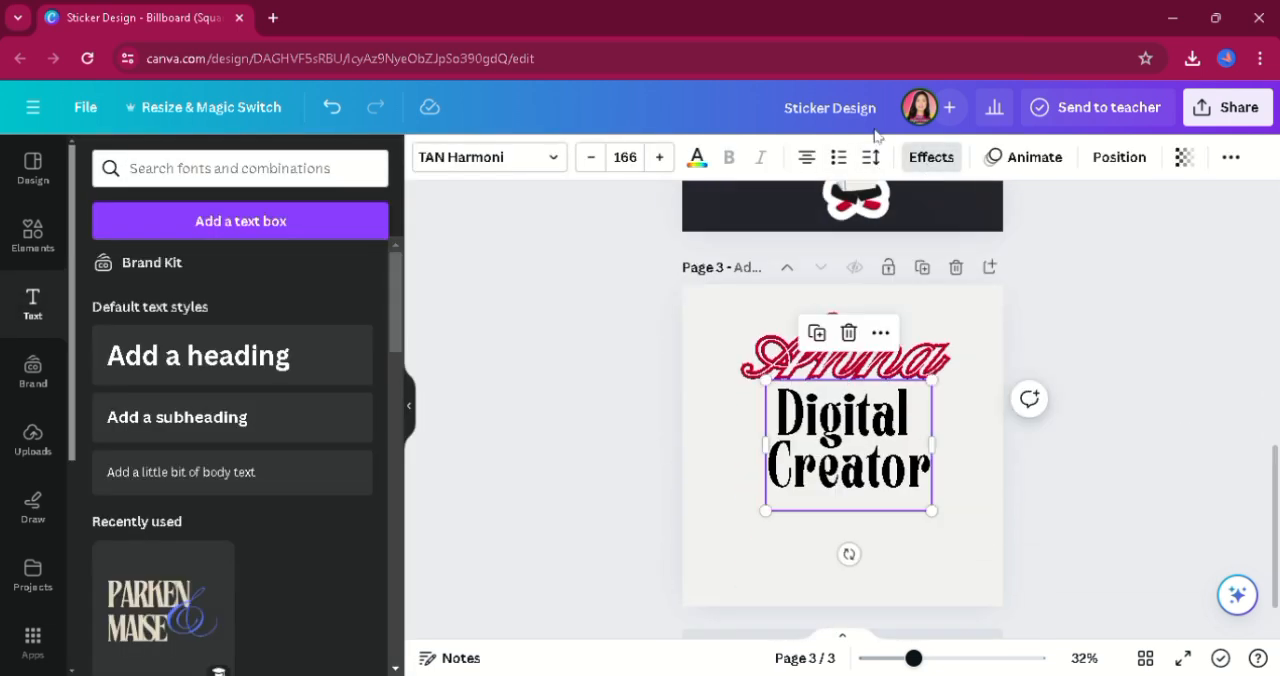
{"action": "left_click", "coordinate": [929, 157]}
{"action": "left_click", "coordinate": [362, 567]}
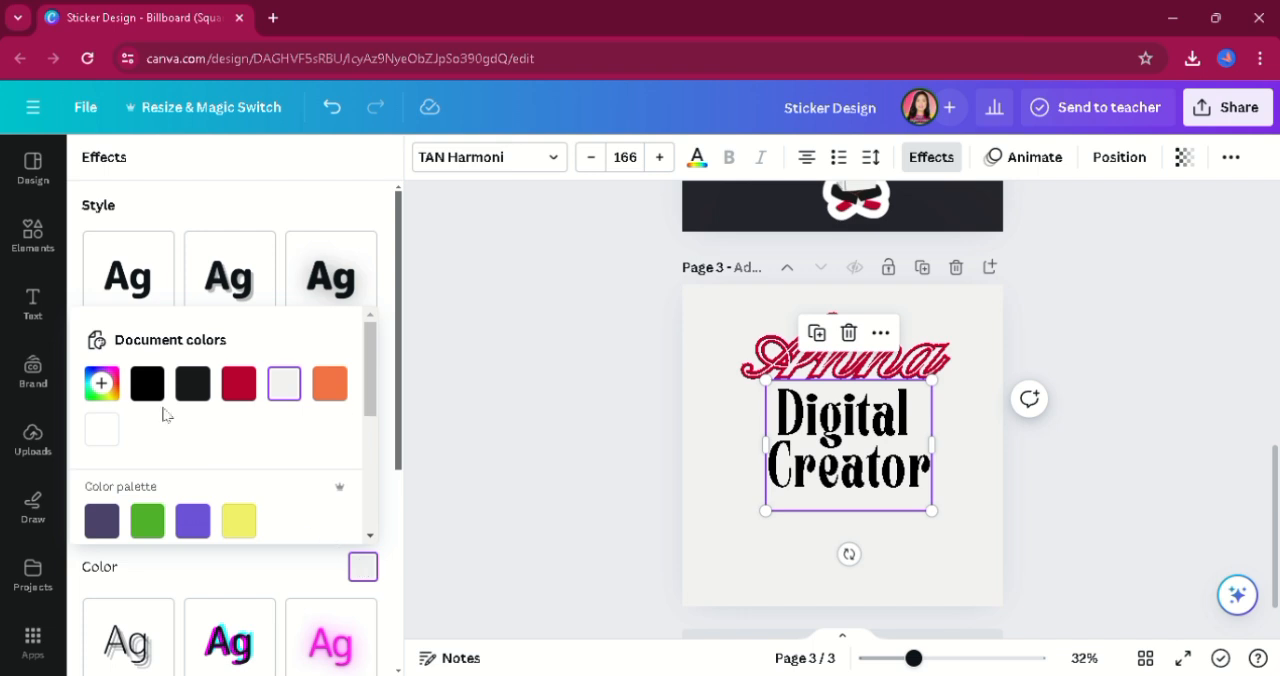
{"action": "left_click", "coordinate": [101, 383]}
{"action": "left_click", "coordinate": [124, 542]}
{"action": "left_click_drag", "start_coordinate": [259, 498], "coordinate": [225, 500]}
{"action": "left_click", "coordinate": [504, 487]}
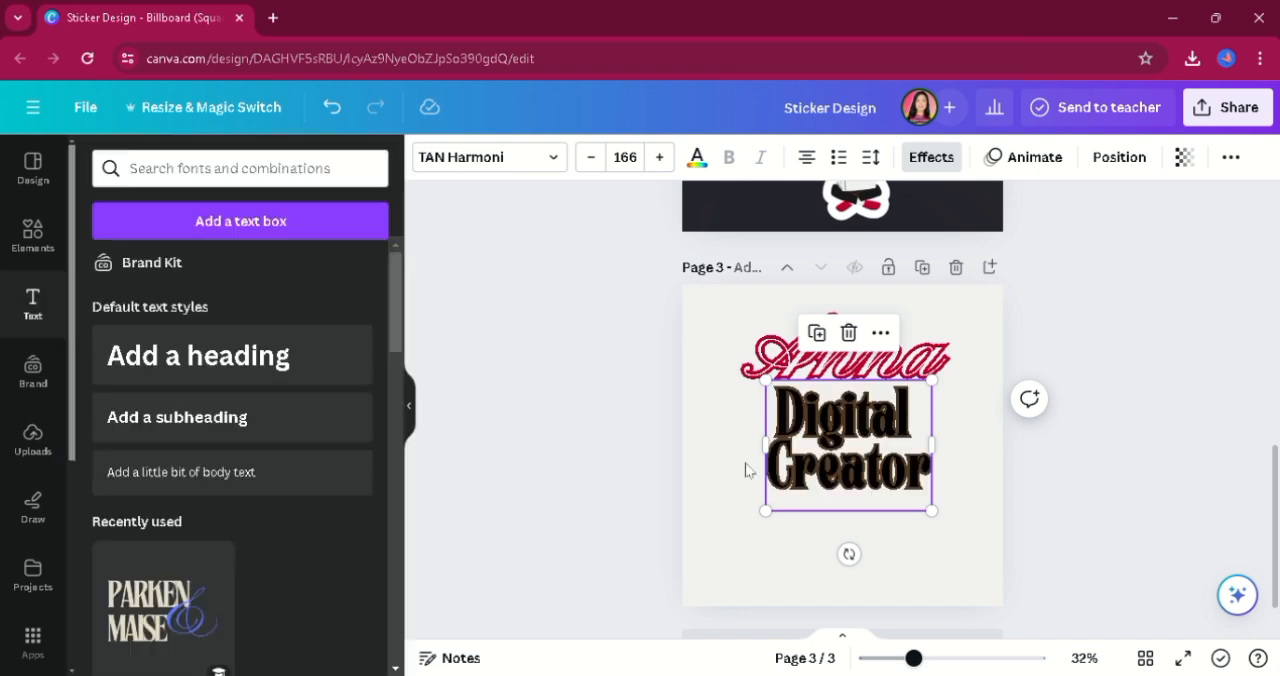
Set the text color of the whole "Digital Creator" heading to the light gray from the document colors.
{"action": "left_click", "coordinate": [697, 157]}
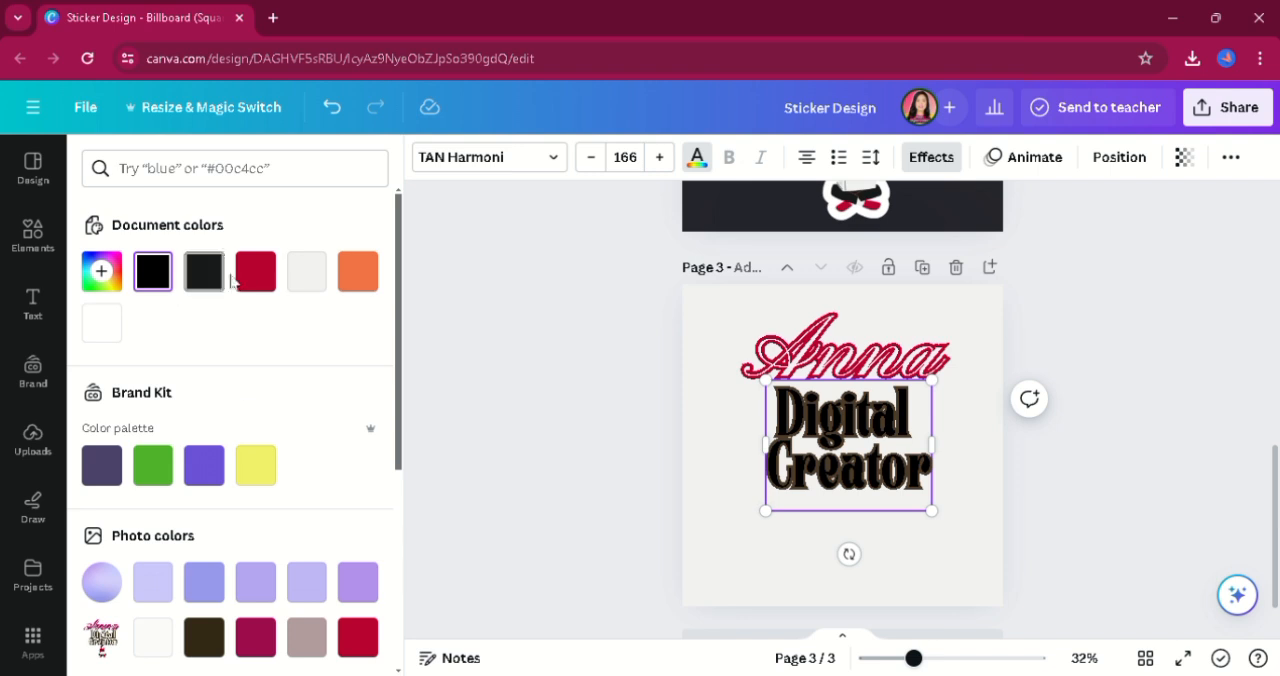
{"action": "left_click", "coordinate": [307, 275]}
{"action": "left_click", "coordinate": [1060, 520]}
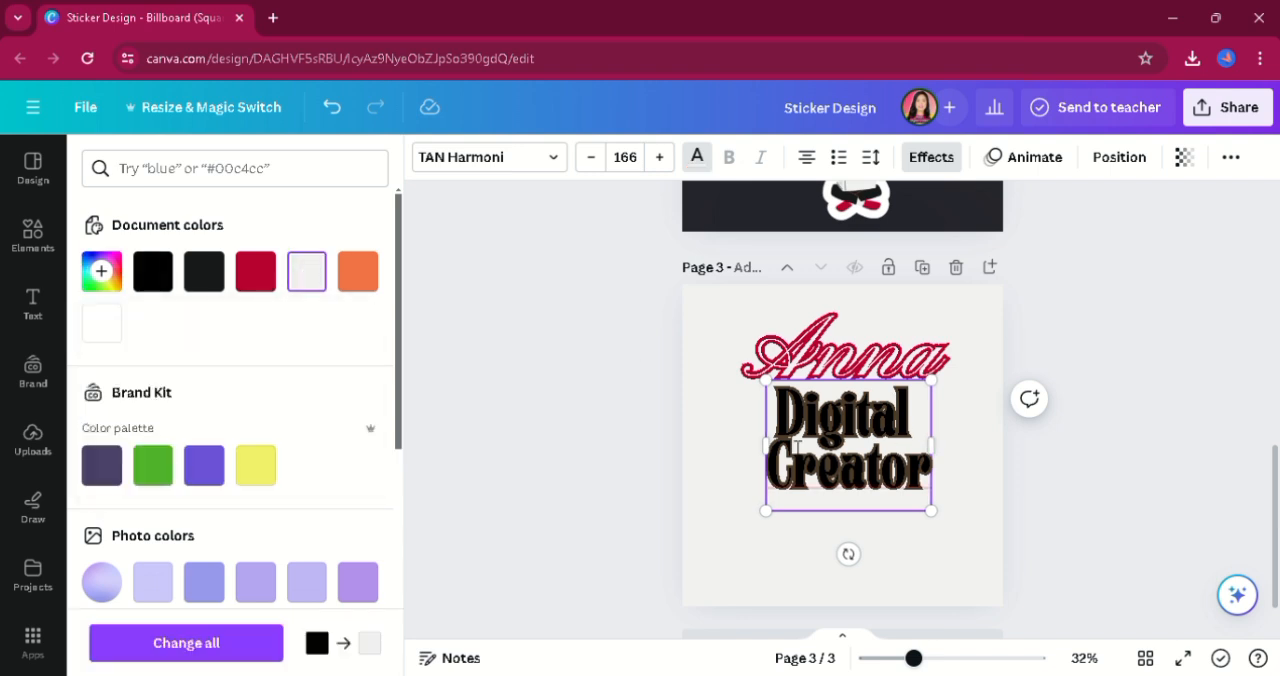
{"action": "left_click_drag", "start_coordinate": [1060, 520], "coordinate": [755, 231]}
{"action": "left_click", "coordinate": [820, 546]}
{"action": "left_click", "coordinate": [852, 464]}
{"action": "left_click", "coordinate": [852, 464]}
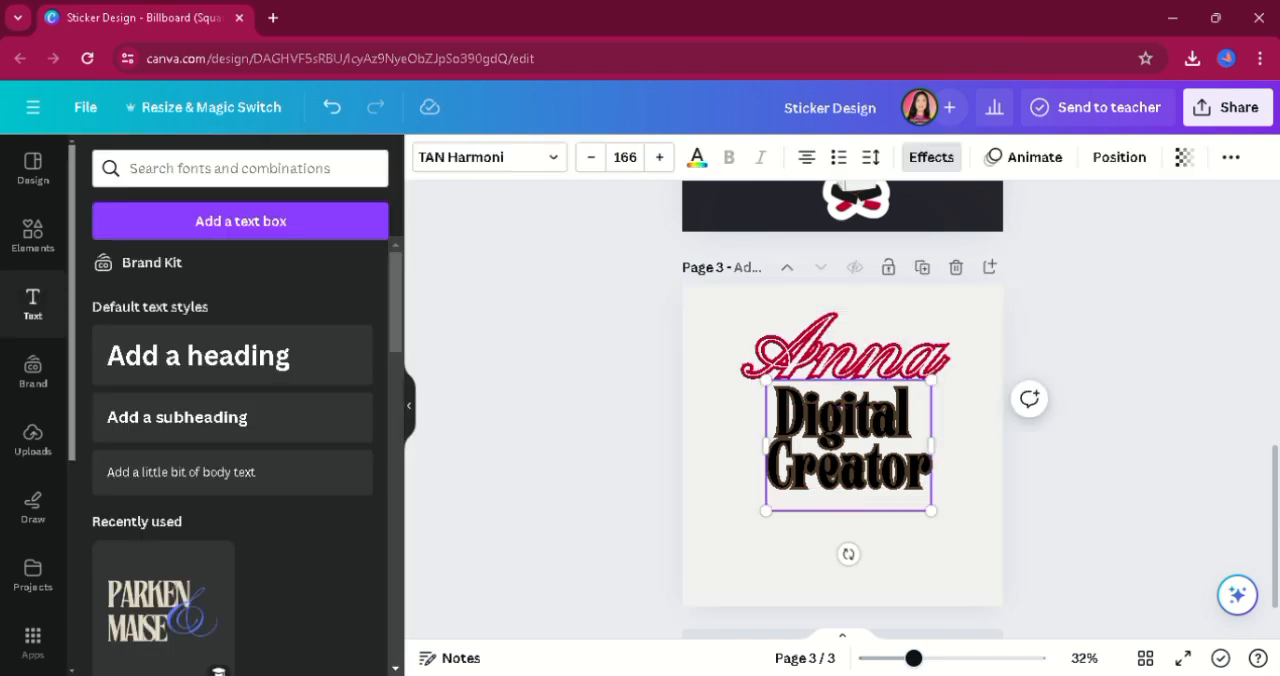
{"action": "key", "text": "ctrl+a"}
{"action": "left_click", "coordinate": [697, 158]}
{"action": "left_click", "coordinate": [307, 271]}
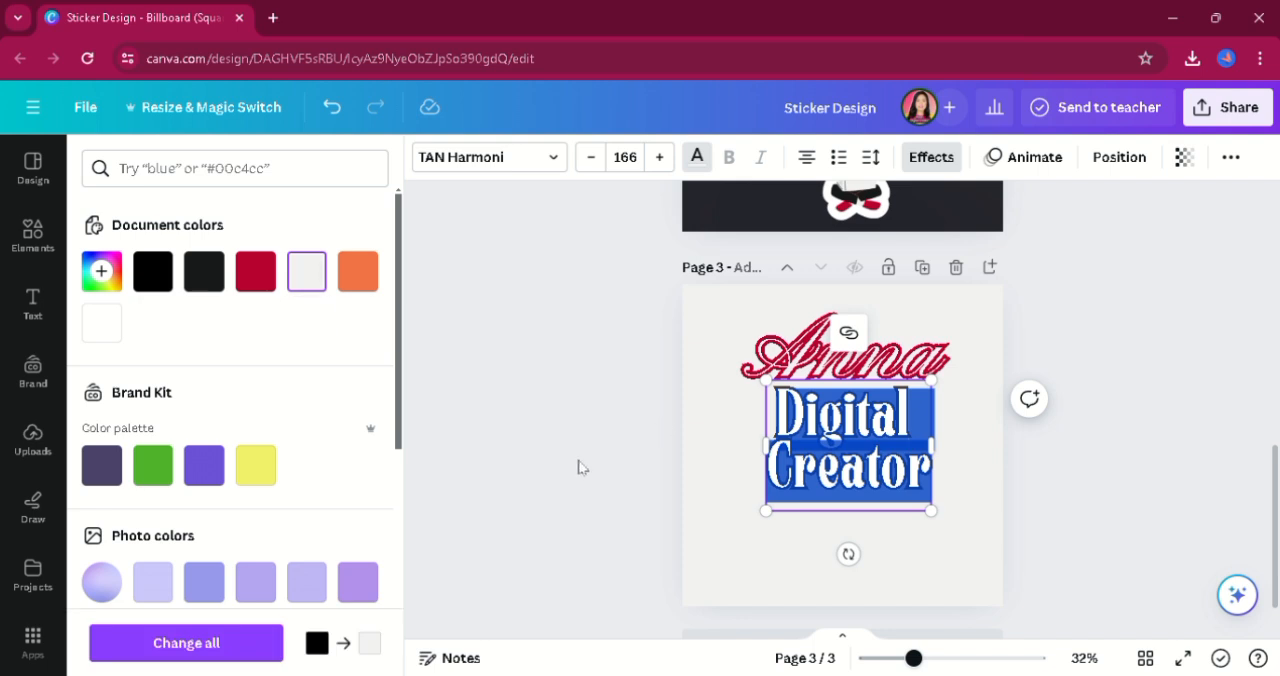
{"action": "key", "text": "Escape"}
Set the outline thickness of the "Digital Creator" heading to 100 and slightly enlarge the heading.
{"action": "left_click", "coordinate": [931, 157]}
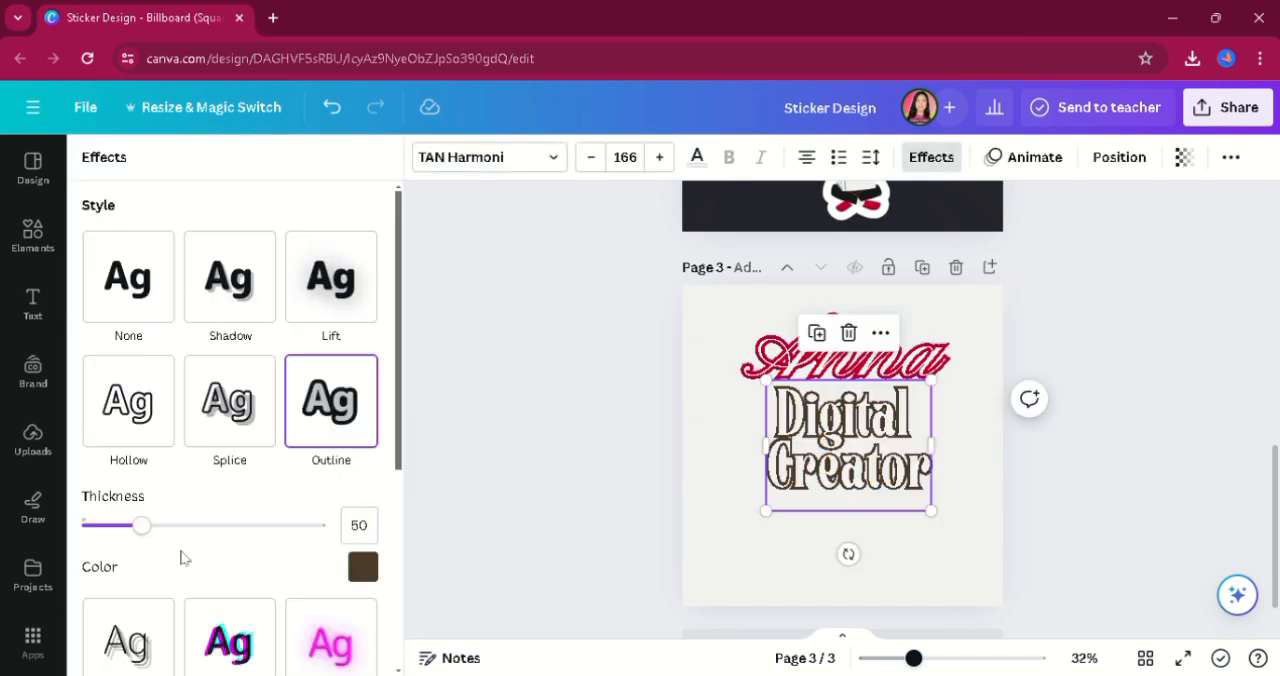
{"action": "left_click_drag", "start_coordinate": [143, 529], "coordinate": [220, 543]}
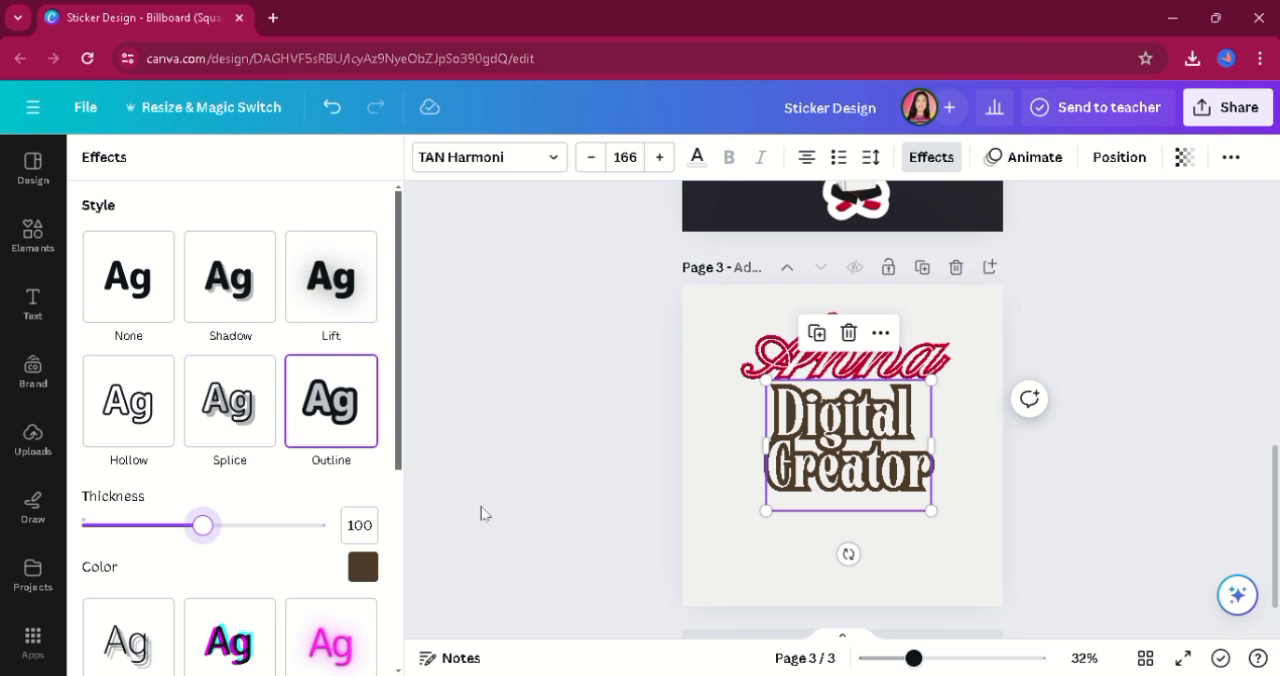
{"action": "left_click", "coordinate": [657, 515]}
{"action": "left_click_drag", "start_coordinate": [935, 520], "coordinate": [949, 533]}
{"action": "left_click", "coordinate": [1020, 464]}
{"action": "scroll", "coordinate": [1034, 374], "scroll_direction": "up", "scroll_amount": 2}
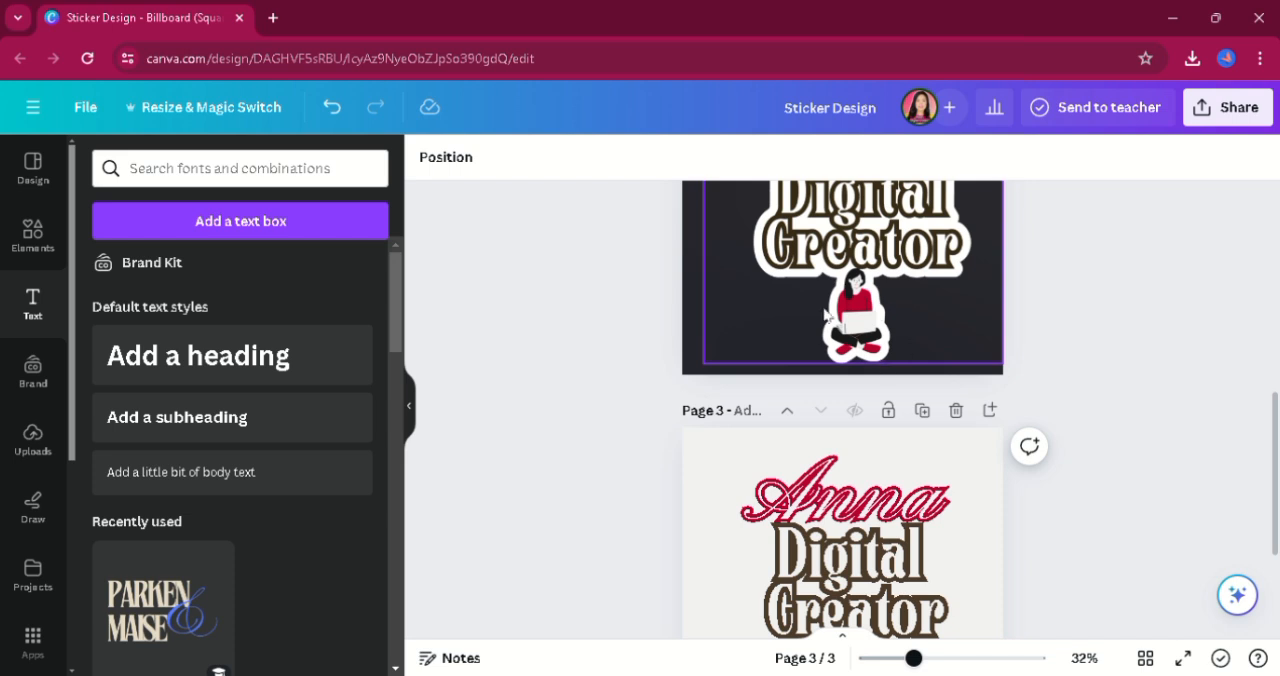
{"action": "scroll", "coordinate": [1276, 460], "scroll_direction": "down", "scroll_amount": 2}
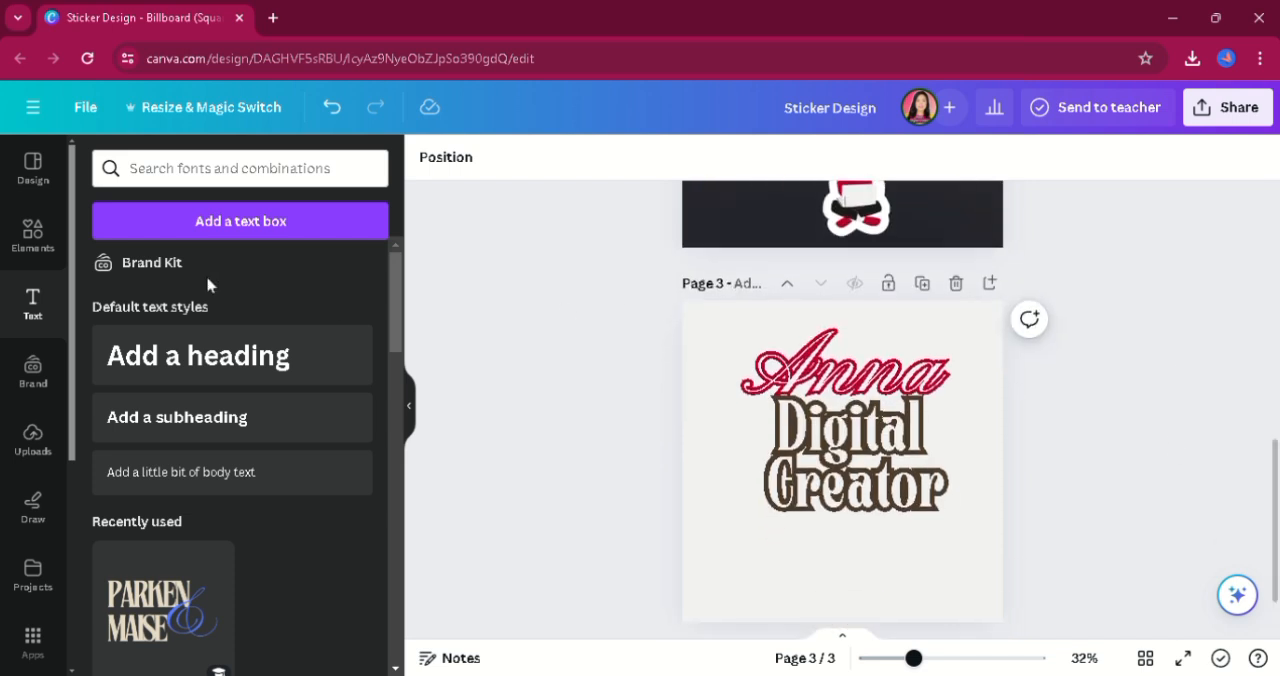
Add the recently used graphic of a seated woman with a laptop to page 3, centered beneath the "Digital Creator" heading.
{"action": "left_click", "coordinate": [33, 240]}
{"action": "left_click", "coordinate": [163, 178]}
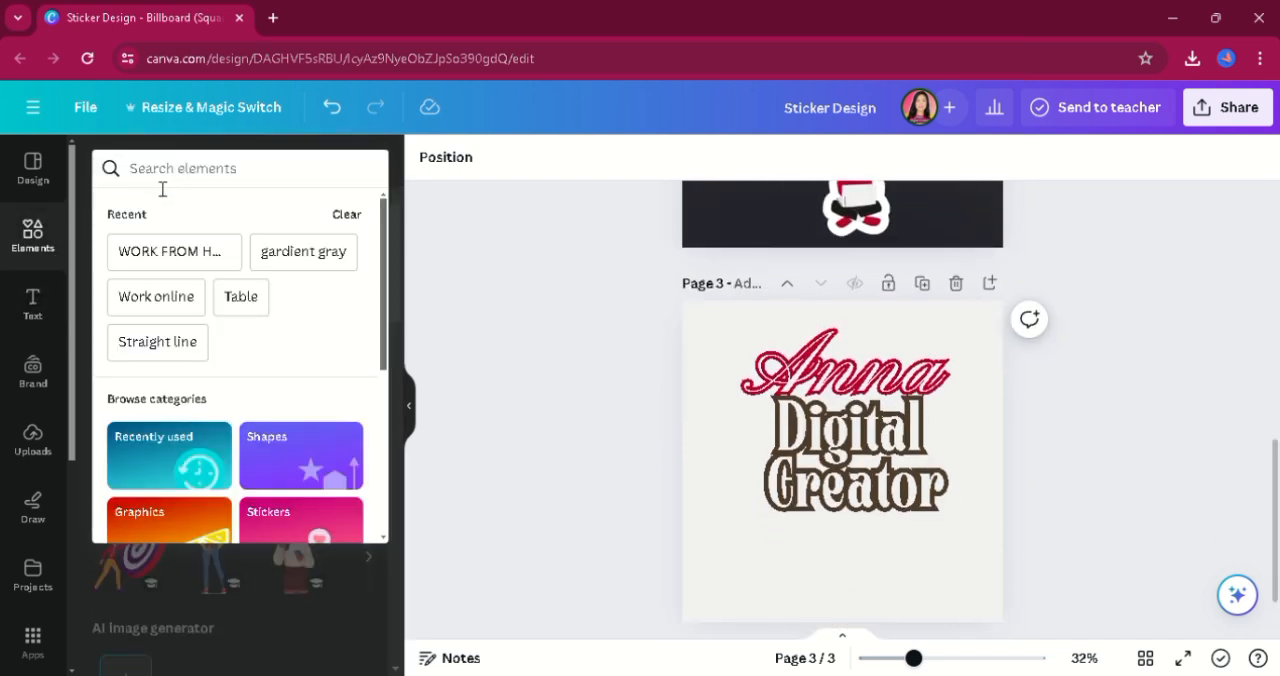
{"action": "left_click", "coordinate": [165, 255]}
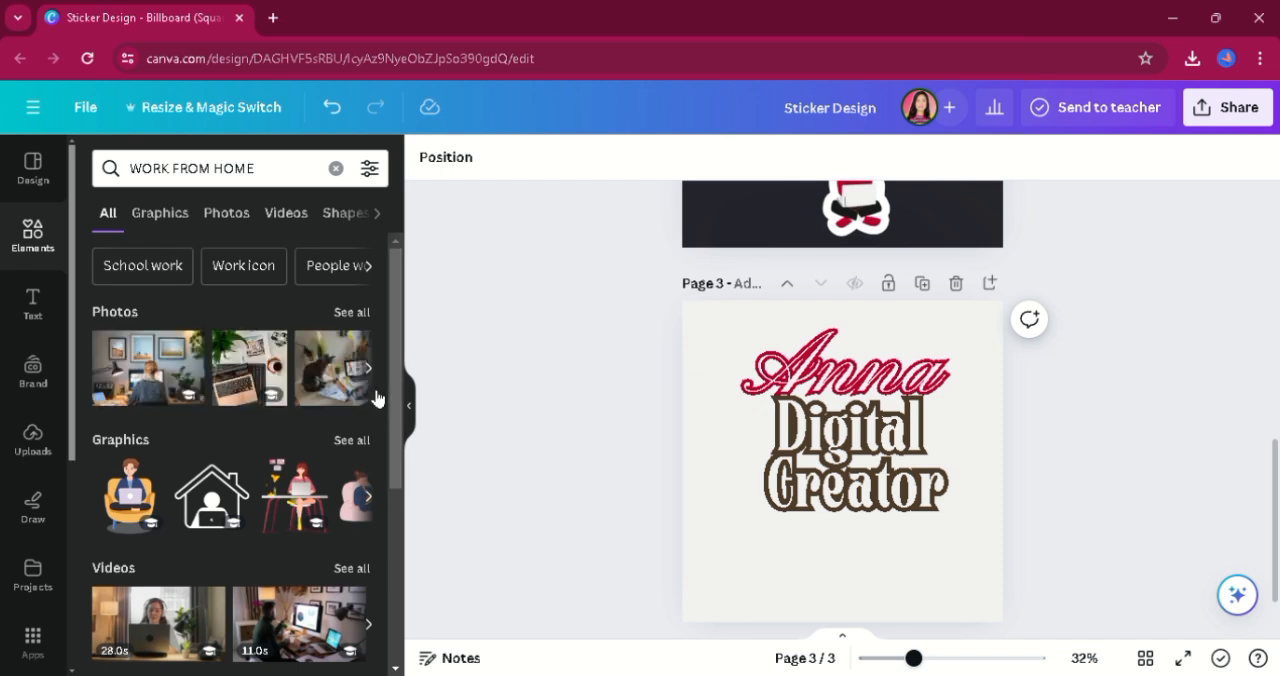
{"action": "left_click", "coordinate": [46, 229]}
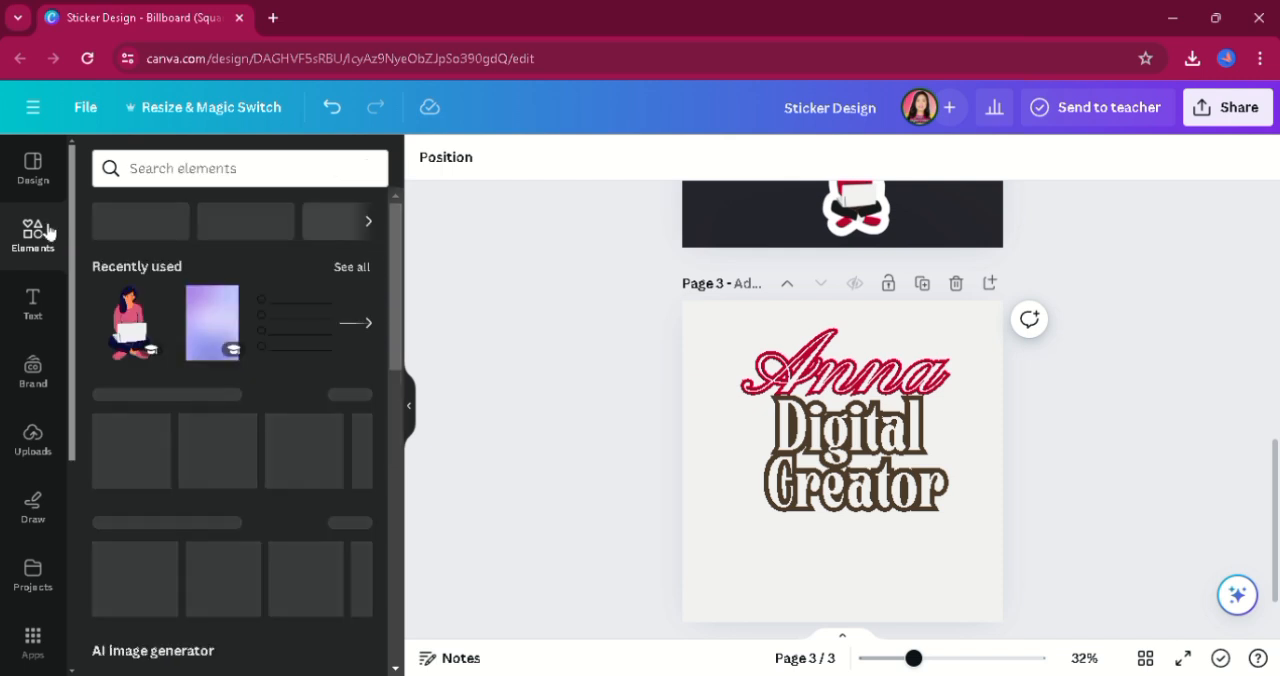
{"action": "left_click", "coordinate": [140, 330]}
{"action": "scroll", "coordinate": [1276, 527], "scroll_direction": "down", "scroll_amount": 1}
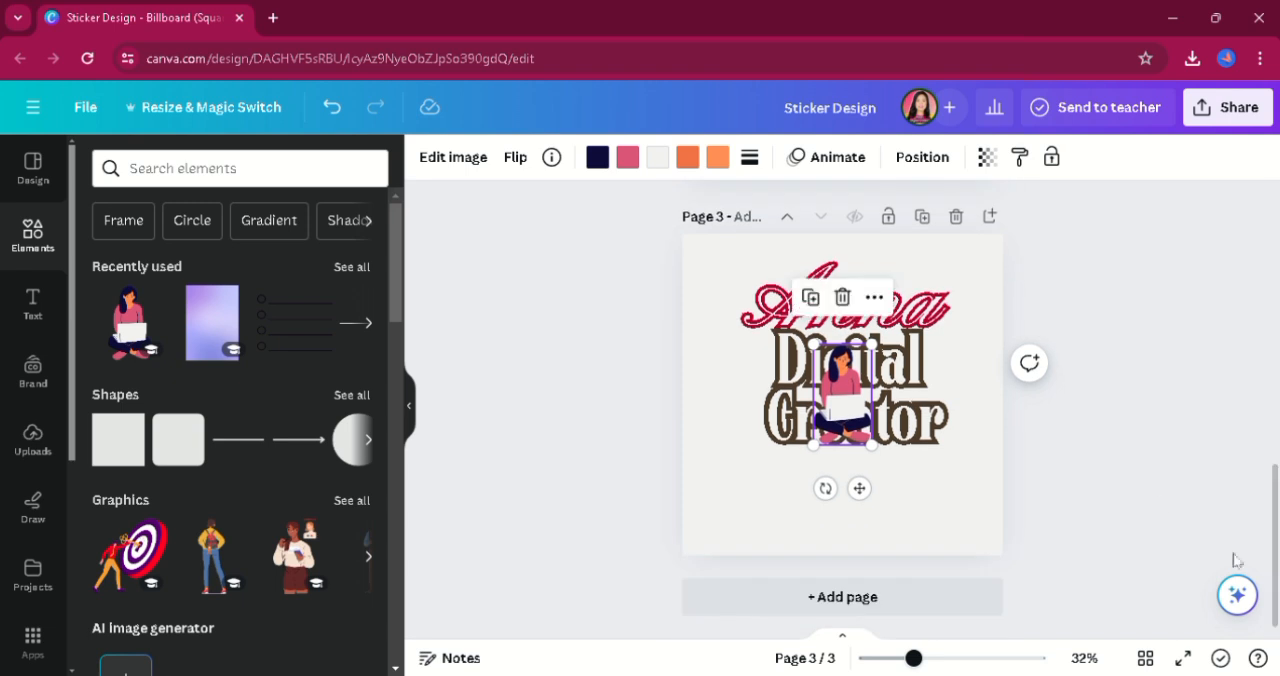
{"action": "left_click_drag", "start_coordinate": [873, 346], "coordinate": [857, 373]}
{"action": "left_click_drag", "start_coordinate": [845, 415], "coordinate": [885, 521]}
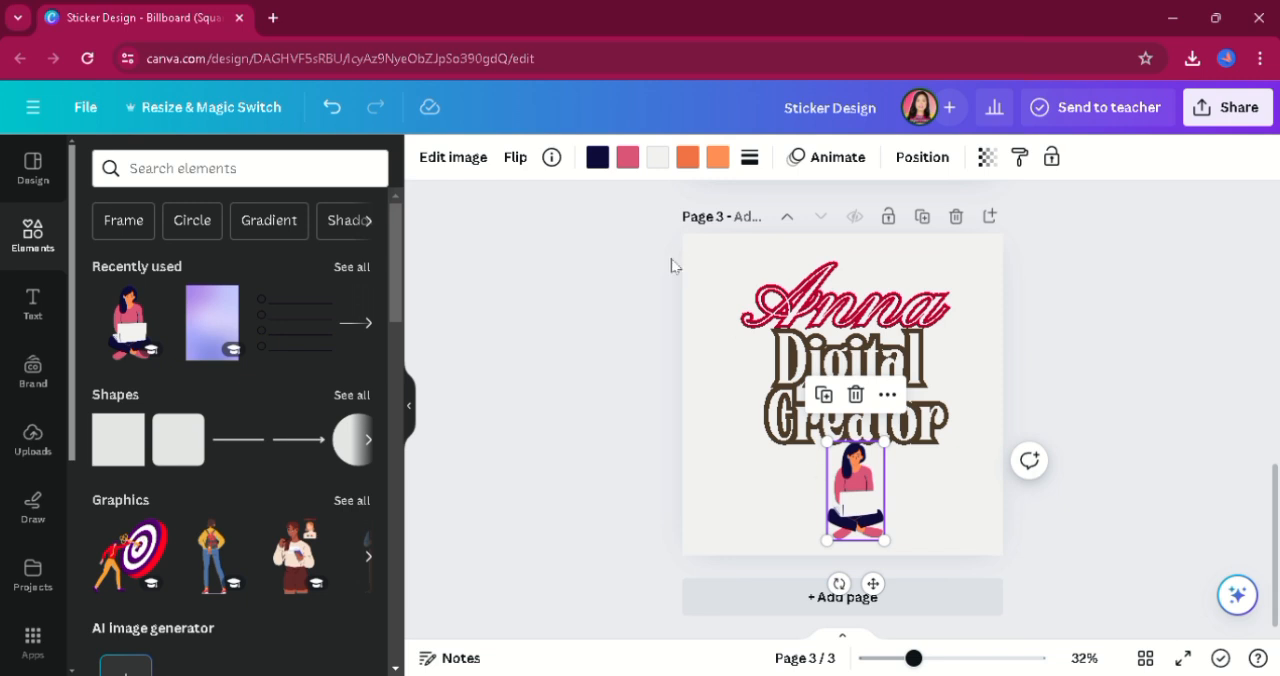
Recolor the woman graphic: navy to black, pink to the dark red, the darker orange to near-black and the lighter orange to white.
{"action": "left_click", "coordinate": [596, 163]}
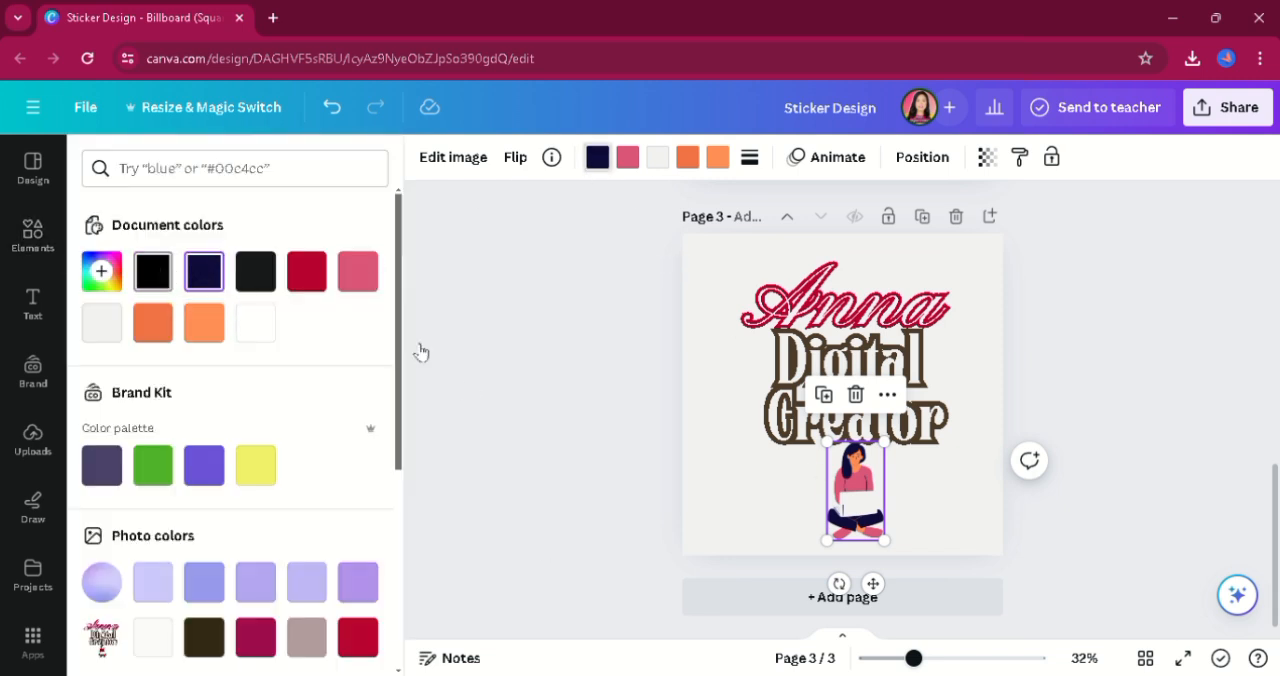
{"action": "left_click", "coordinate": [687, 157]}
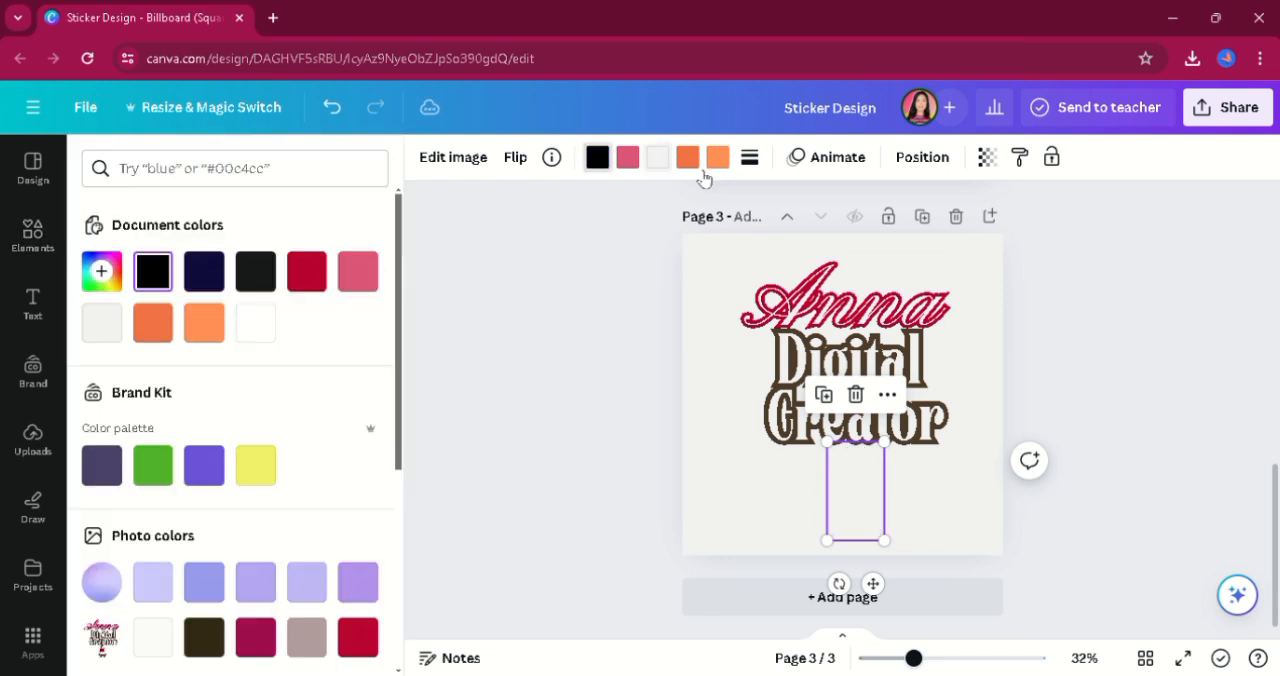
{"action": "left_click", "coordinate": [250, 336]}
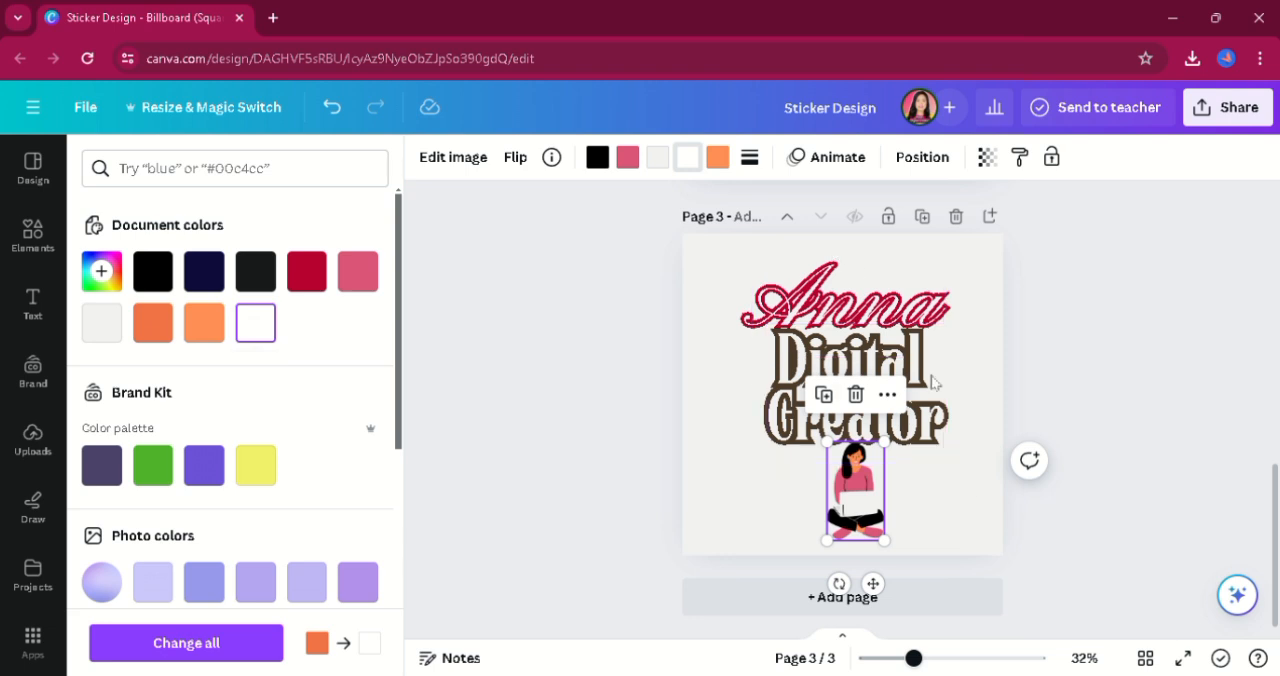
{"action": "left_click", "coordinate": [636, 163]}
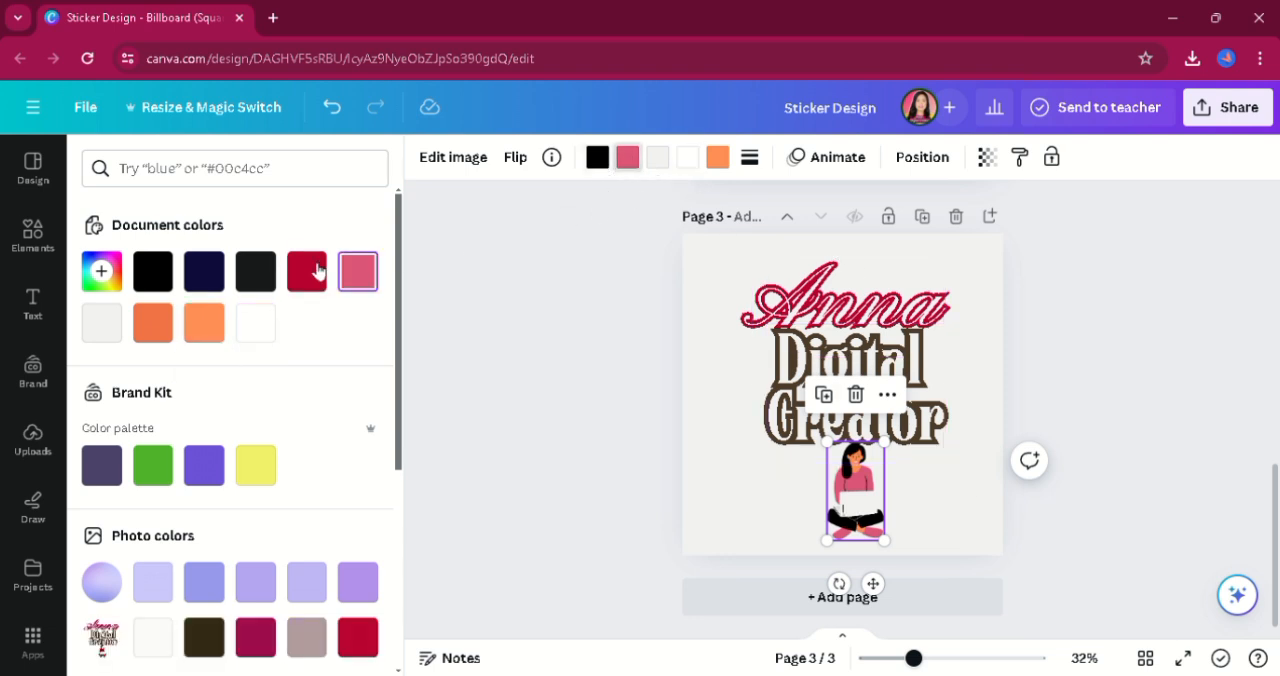
{"action": "left_click", "coordinate": [718, 159]}
{"action": "left_click", "coordinate": [255, 323]}
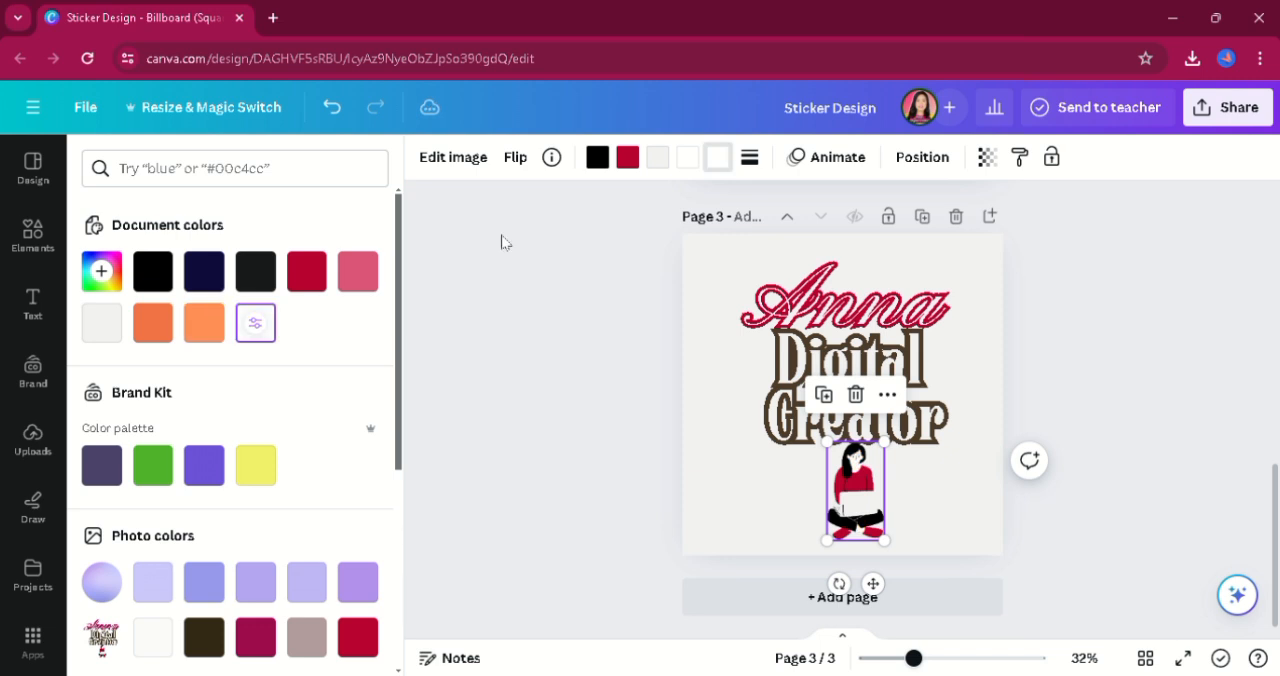
{"action": "left_click", "coordinate": [260, 270]}
{"action": "key", "text": "Escape"}
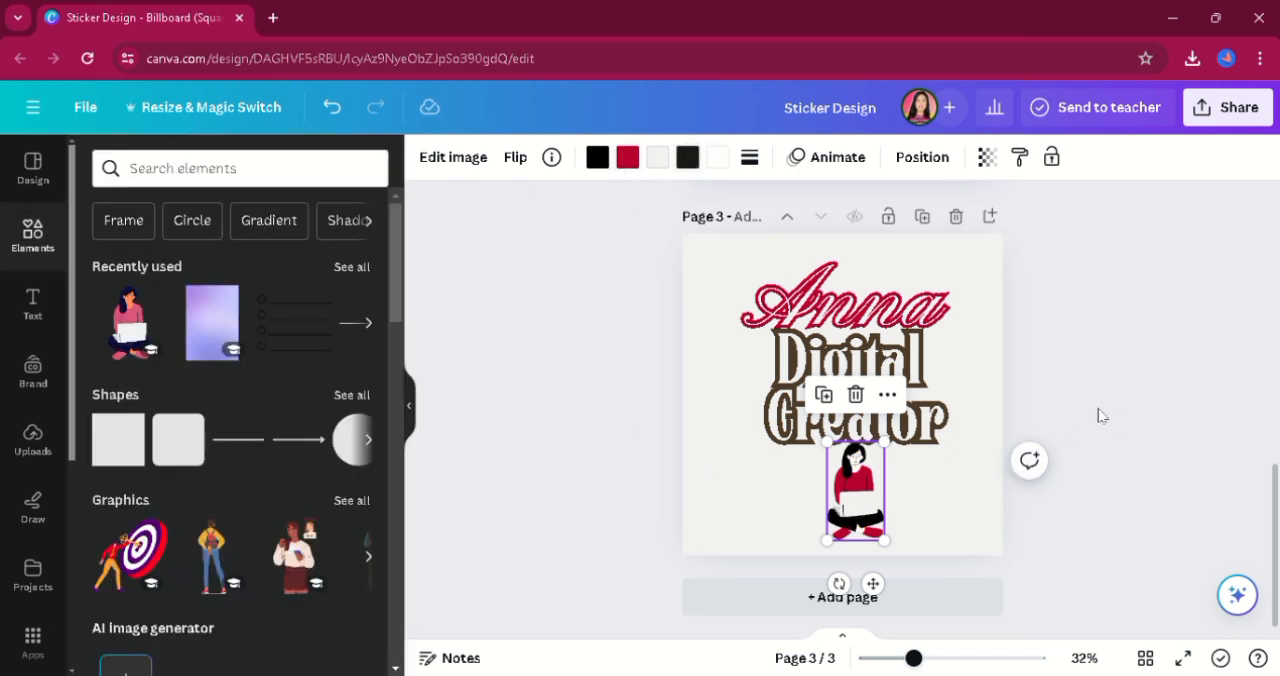
{"action": "key", "text": "Escape"}
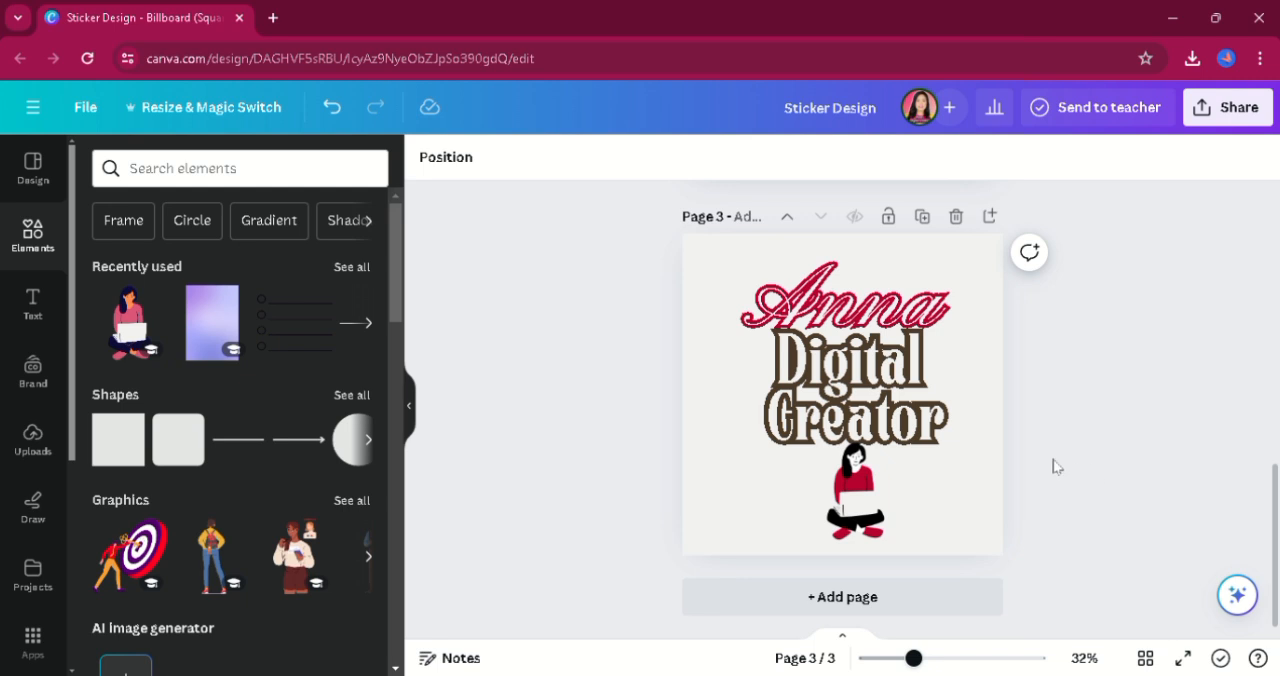
Slightly enlarge the woman graphic and group it with the name and the "Digital Creator" heading.
{"action": "left_click", "coordinate": [882, 538]}
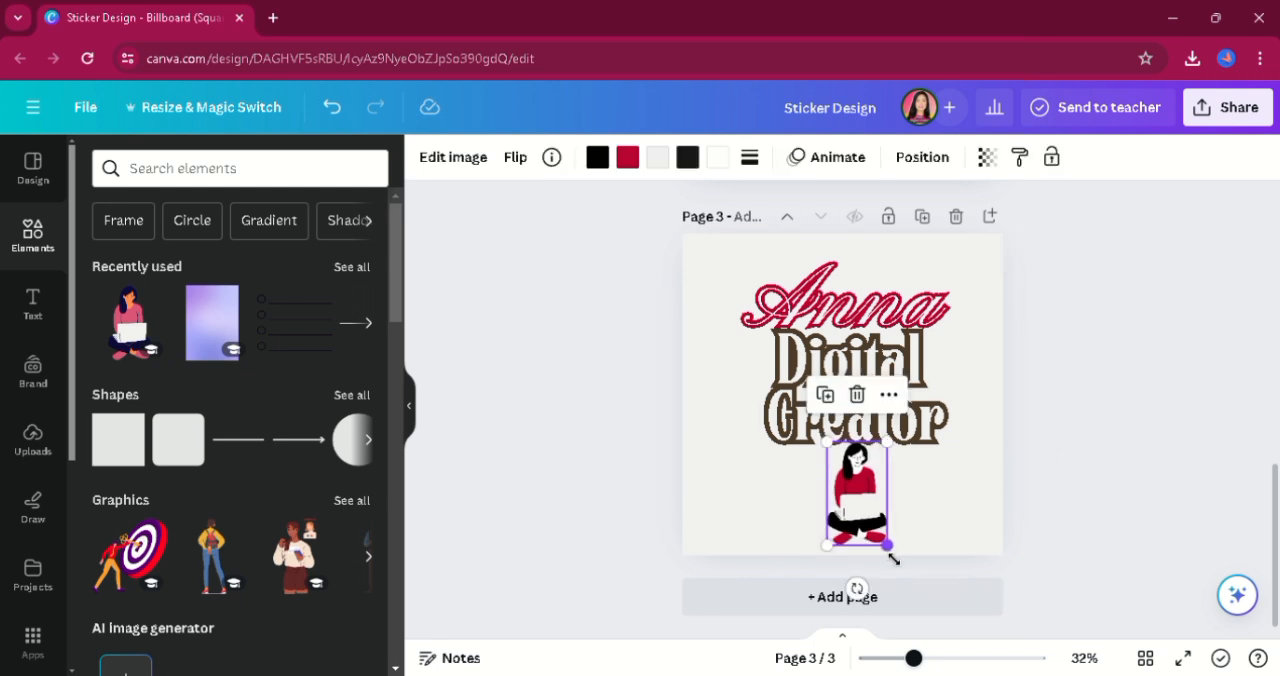
{"action": "left_click_drag", "start_coordinate": [729, 297], "coordinate": [925, 545]}
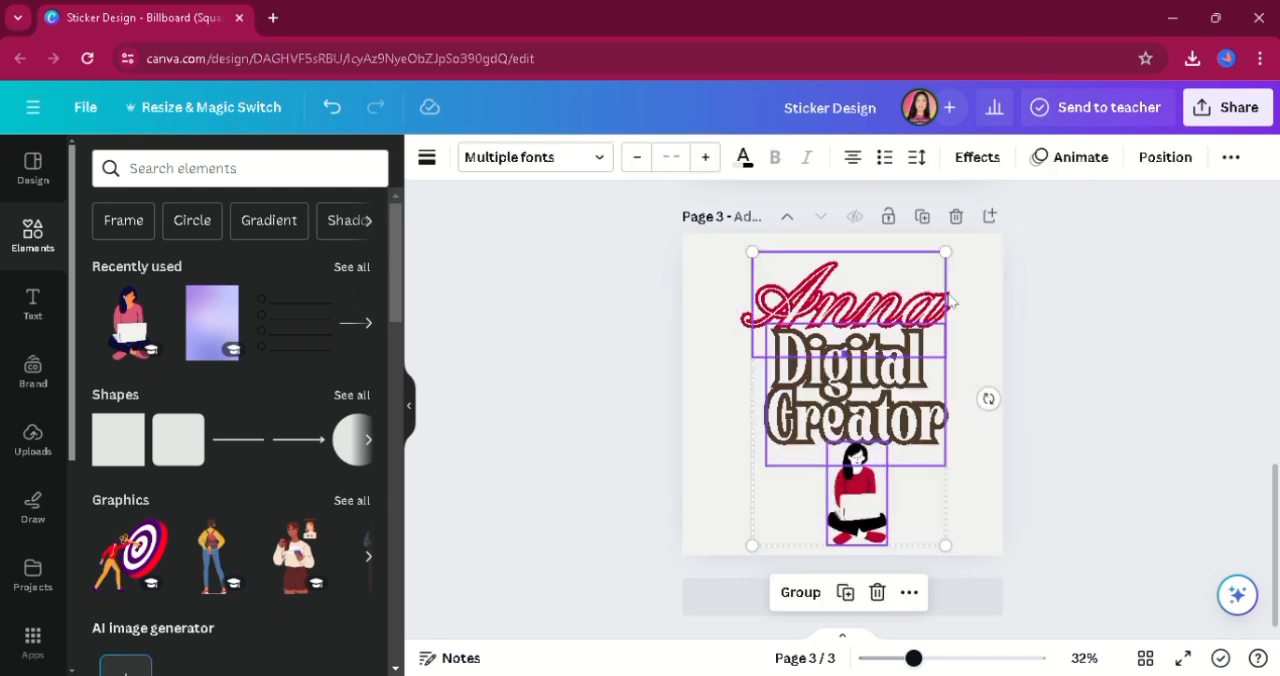
{"action": "left_click", "coordinate": [800, 592]}
Scale the grouped sticker design to nearly the full height of page 3 and center it with a small margin.
{"action": "mouse_move", "coordinate": [752, 545]}
{"action": "left_mouse_down"}
{"action": "mouse_move", "coordinate": [740, 568]}
{"action": "mouse_move", "coordinate": [737, 551]}
{"action": "left_mouse_up"}
{"action": "left_click_drag", "start_coordinate": [848, 432], "coordinate": [845, 426]}
{"action": "left_click_drag", "start_coordinate": [957, 561], "coordinate": [962, 568]}
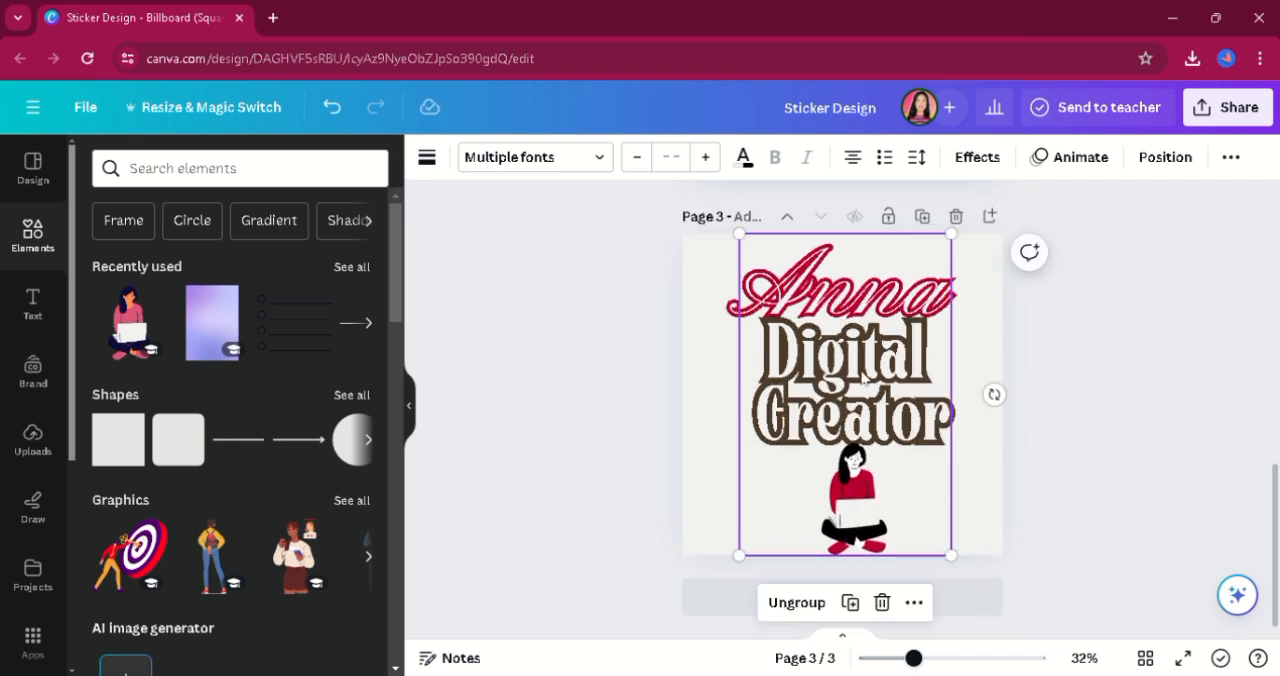
{"action": "left_click", "coordinate": [860, 455]}
{"action": "left_click", "coordinate": [986, 491]}
{"action": "left_click_drag", "start_coordinate": [880, 472], "coordinate": [888, 480]}
{"action": "left_click_drag", "start_coordinate": [958, 562], "coordinate": [948, 548]}
{"action": "left_click", "coordinate": [1081, 432]}
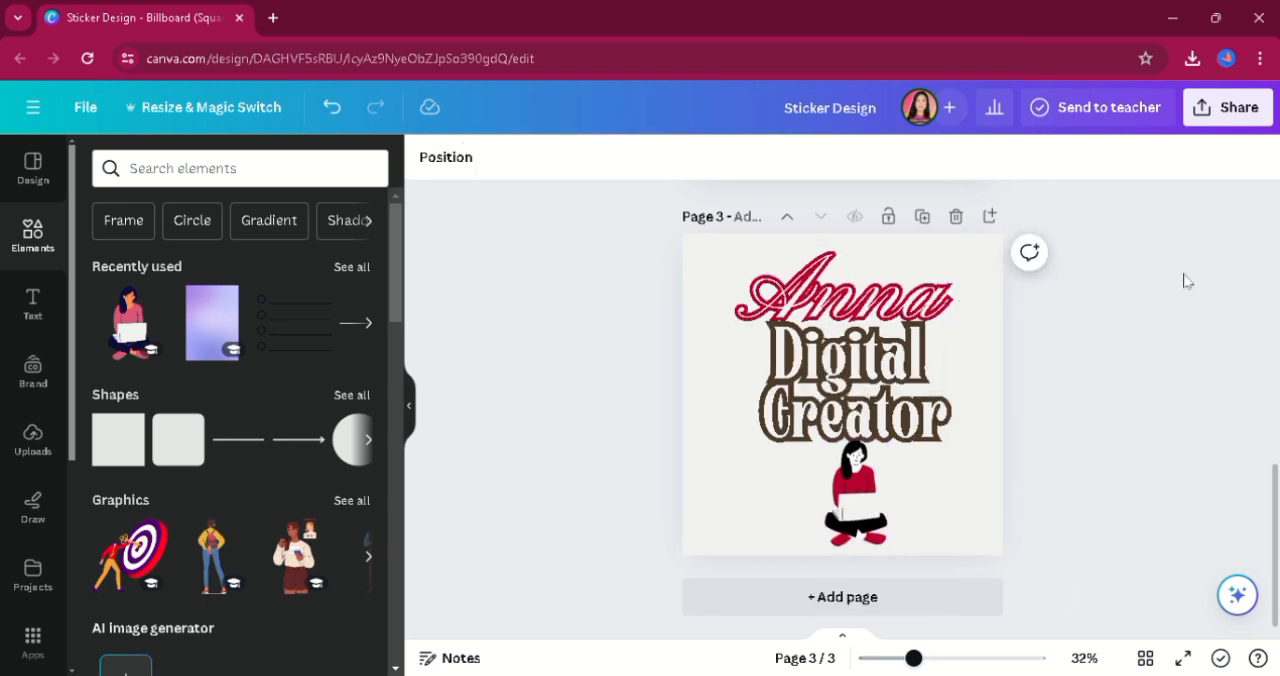
Download only page 3 as a PNG with a transparent background.
{"action": "left_click", "coordinate": [1265, 122]}
{"action": "left_click", "coordinate": [1000, 580]}
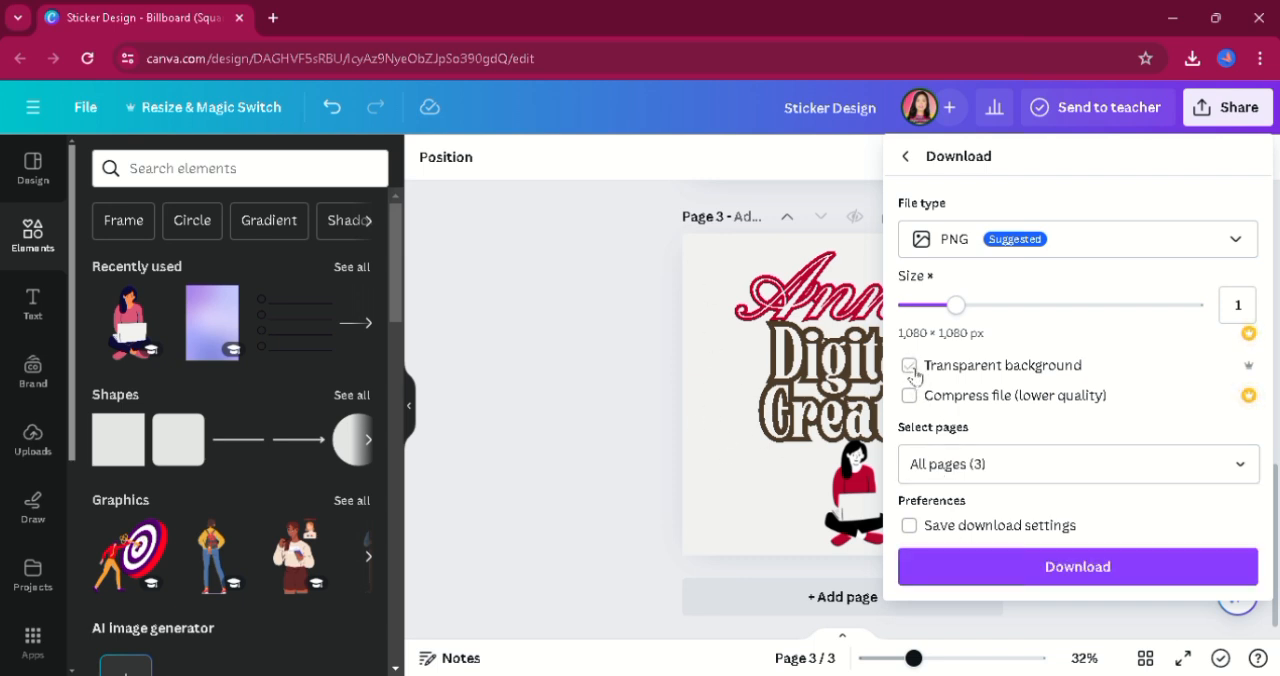
{"action": "left_click", "coordinate": [1003, 470]}
{"action": "key", "text": "BackSpace"}
{"action": "key", "text": "BackSpace"}
{"action": "key", "text": "BackSpace"}
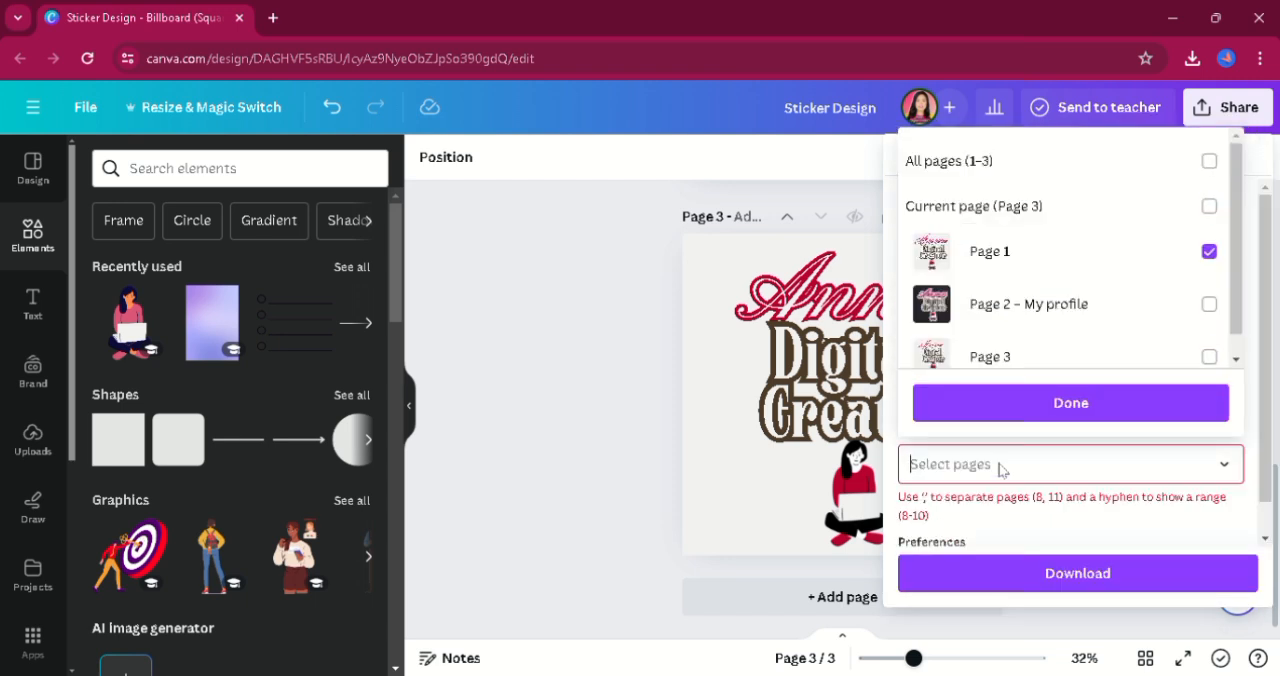
{"action": "type", "text": "3"}
{"action": "left_click", "coordinate": [1066, 412]}
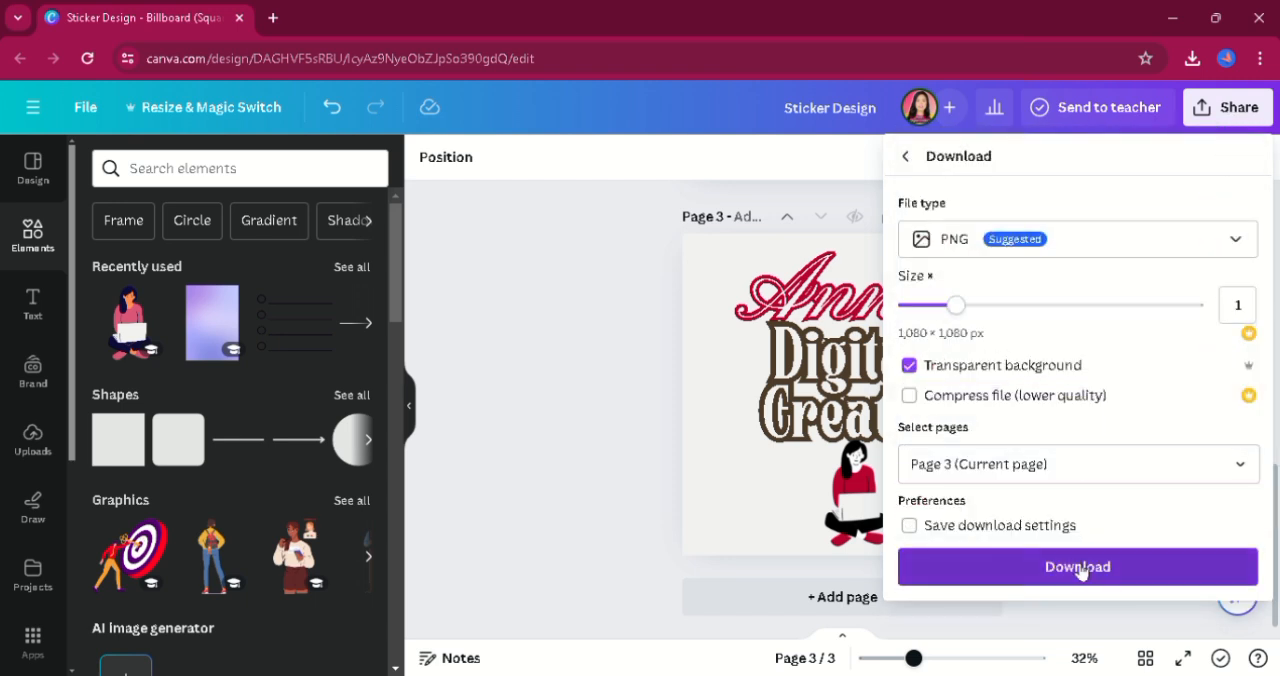
{"action": "left_click", "coordinate": [1077, 568]}
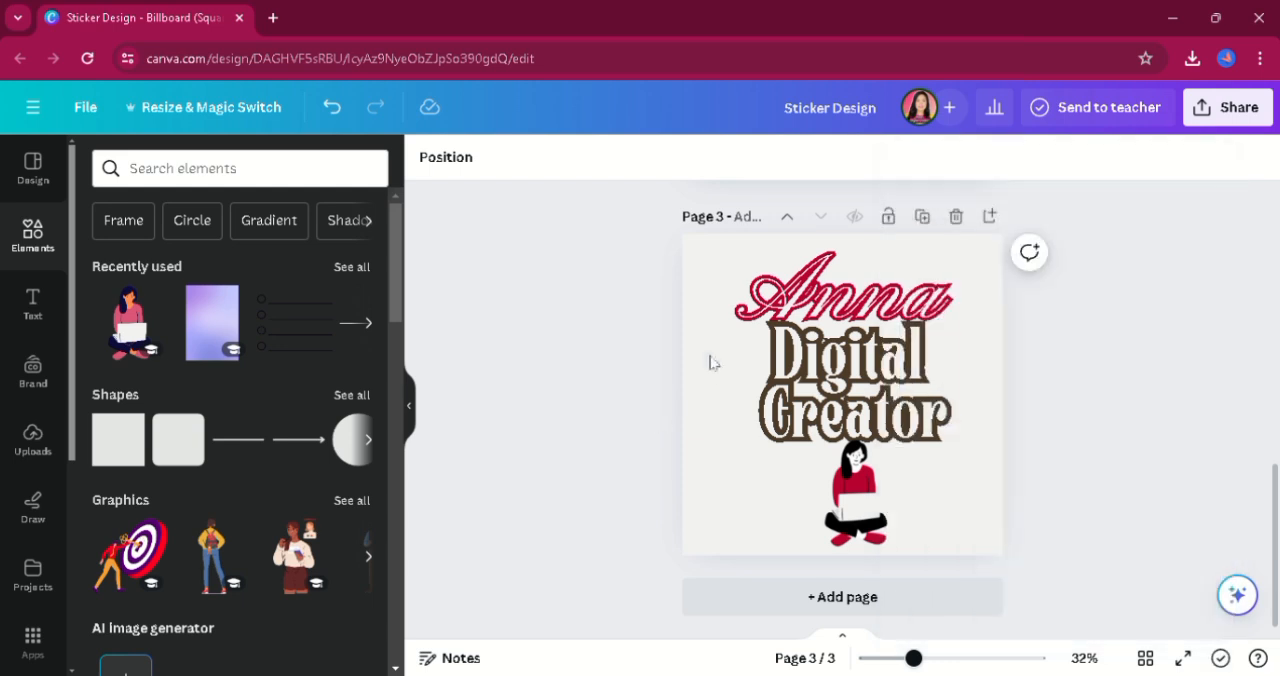
Undo the duplication of page 3 and add a blank page 4 instead.
{"action": "left_click", "coordinate": [932, 217]}
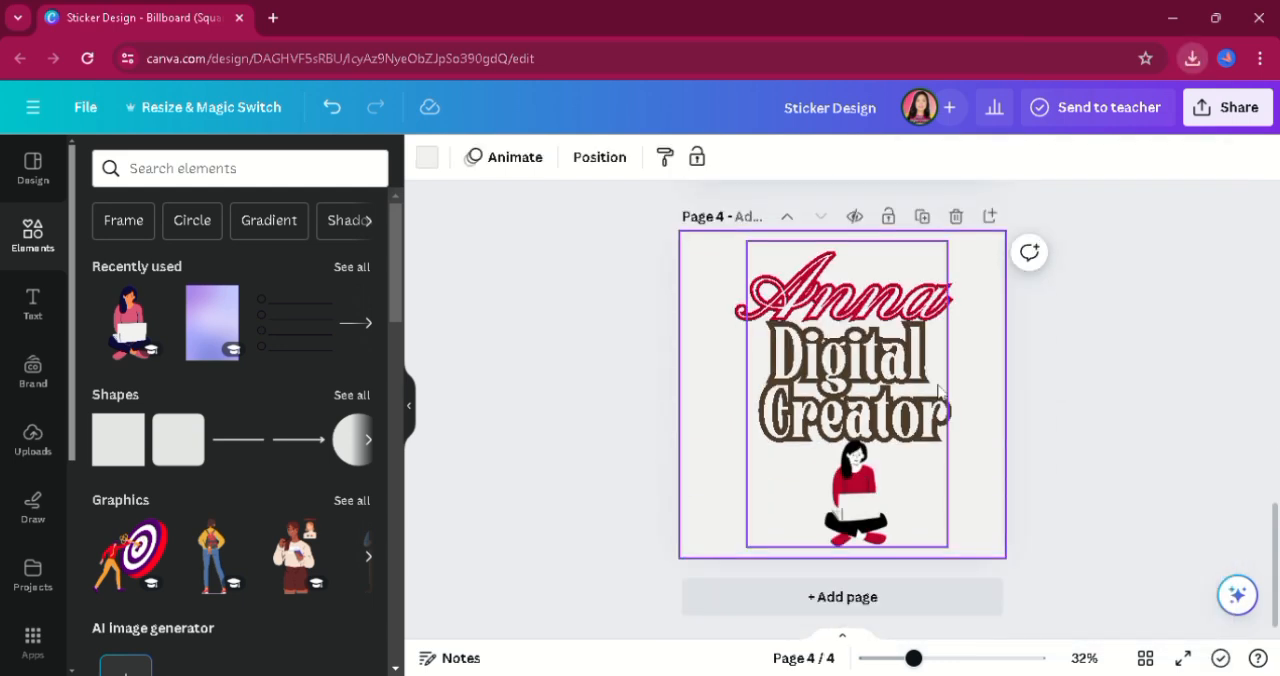
{"action": "key", "text": "ctrl+z"}
{"action": "left_click", "coordinate": [872, 606]}
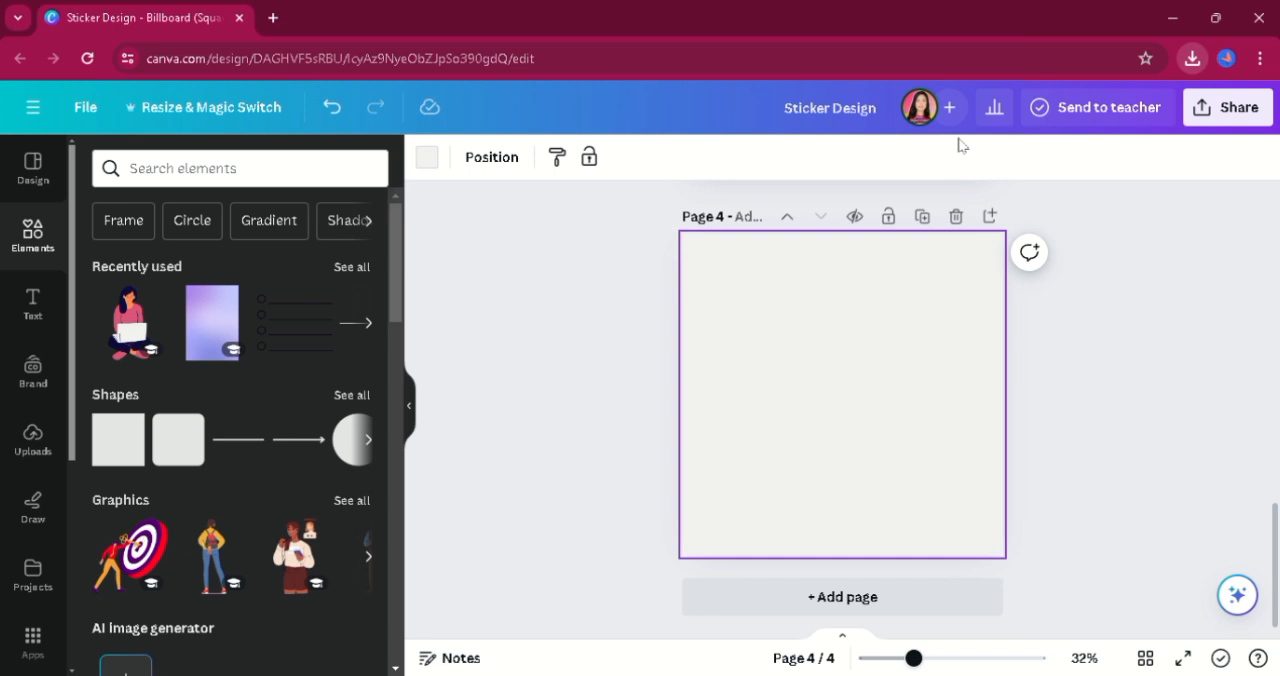
Upload the downloaded transparent sticker PNG and place it on page 4.
{"action": "left_click_drag", "start_coordinate": [959, 138], "coordinate": [244, 376]}
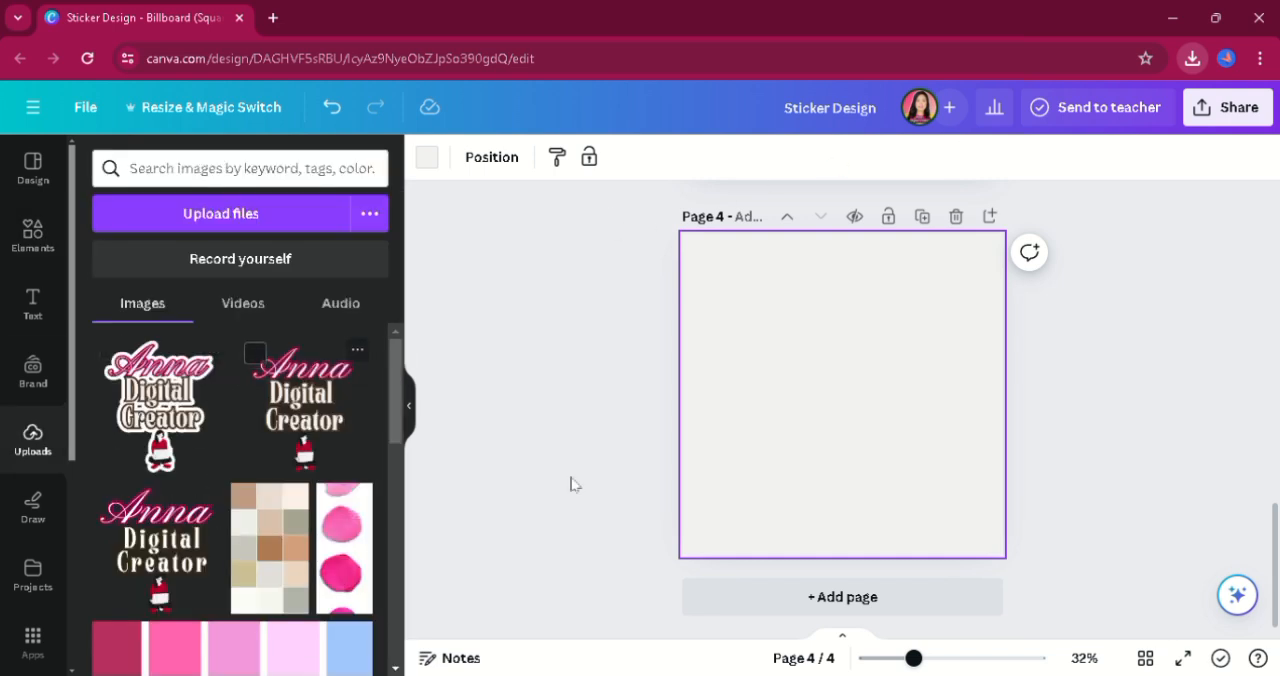
{"action": "left_click", "coordinate": [491, 408]}
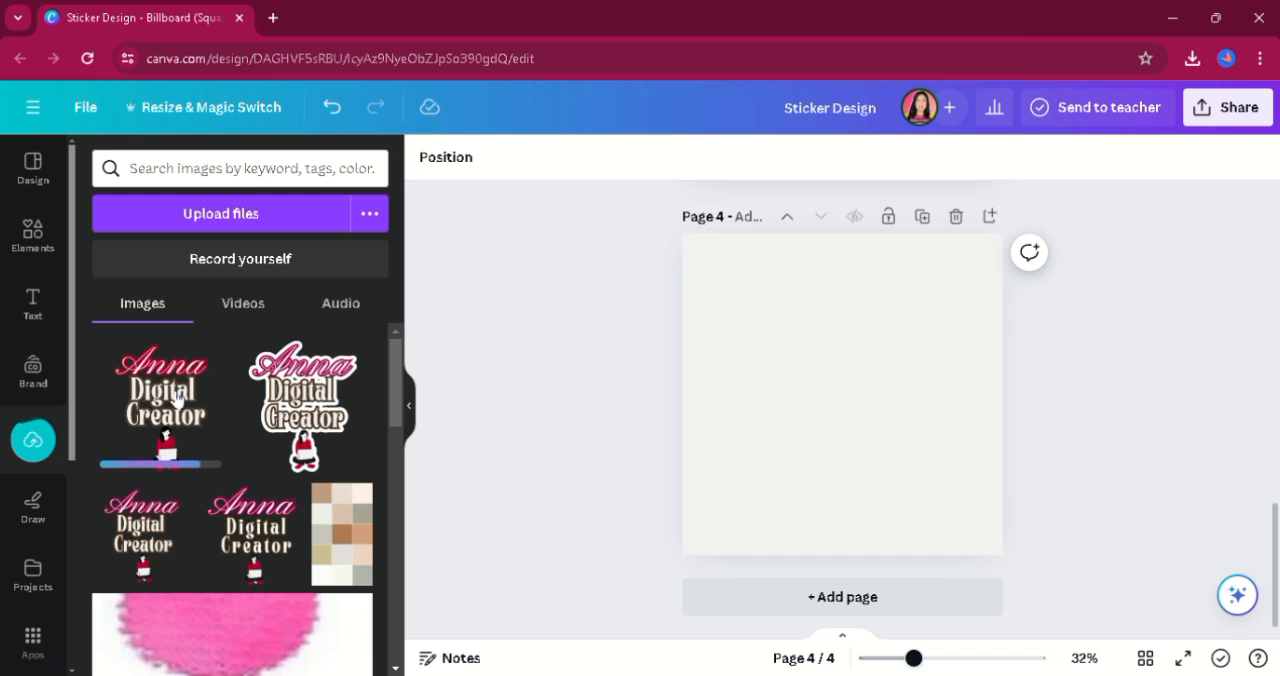
{"action": "left_click_drag", "start_coordinate": [177, 395], "coordinate": [816, 346]}
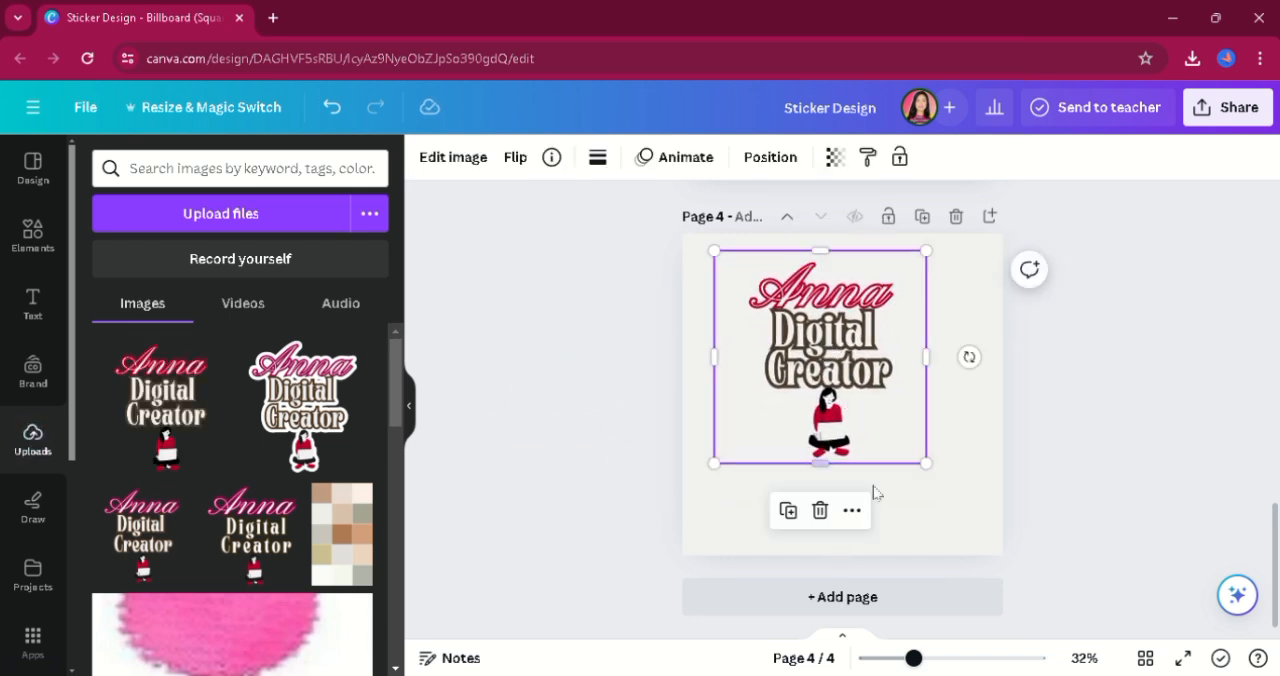
Enlarge the sticker image on page 4 until it covers the whole page.
{"action": "left_click_drag", "start_coordinate": [927, 465], "coordinate": [991, 586]}
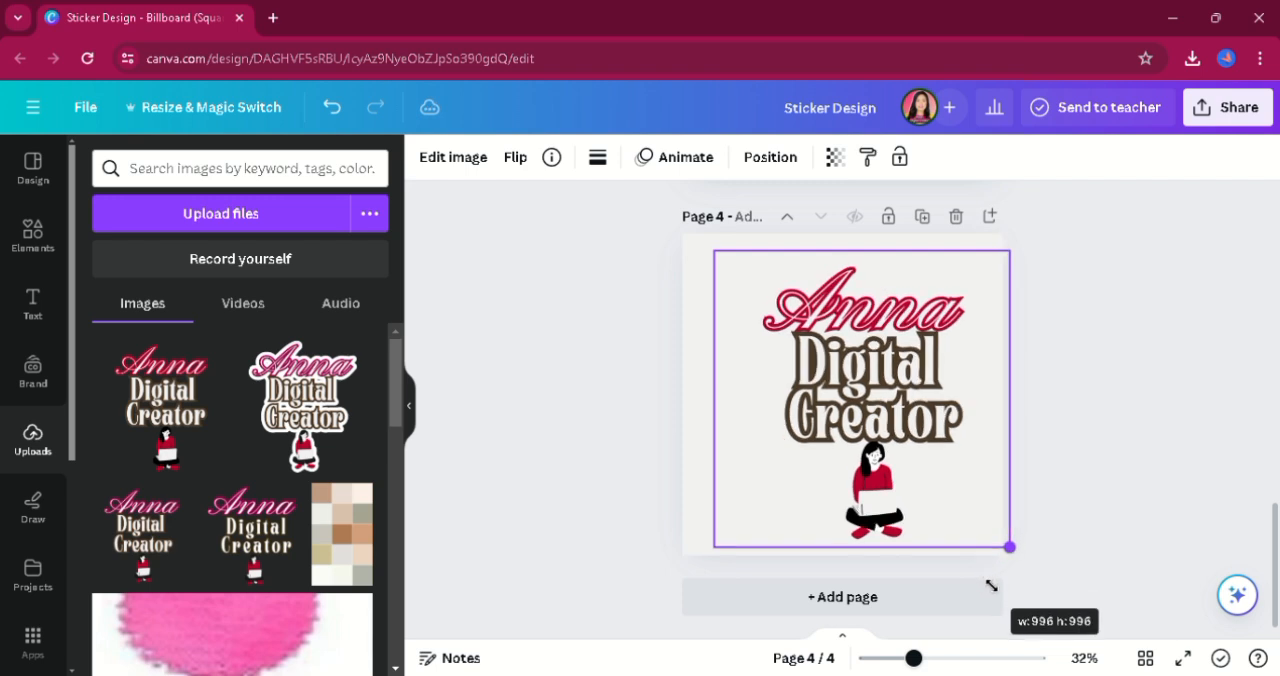
{"action": "left_click_drag", "start_coordinate": [716, 253], "coordinate": [688, 236]}
{"action": "left_click_drag", "start_coordinate": [1003, 553], "coordinate": [1009, 557]}
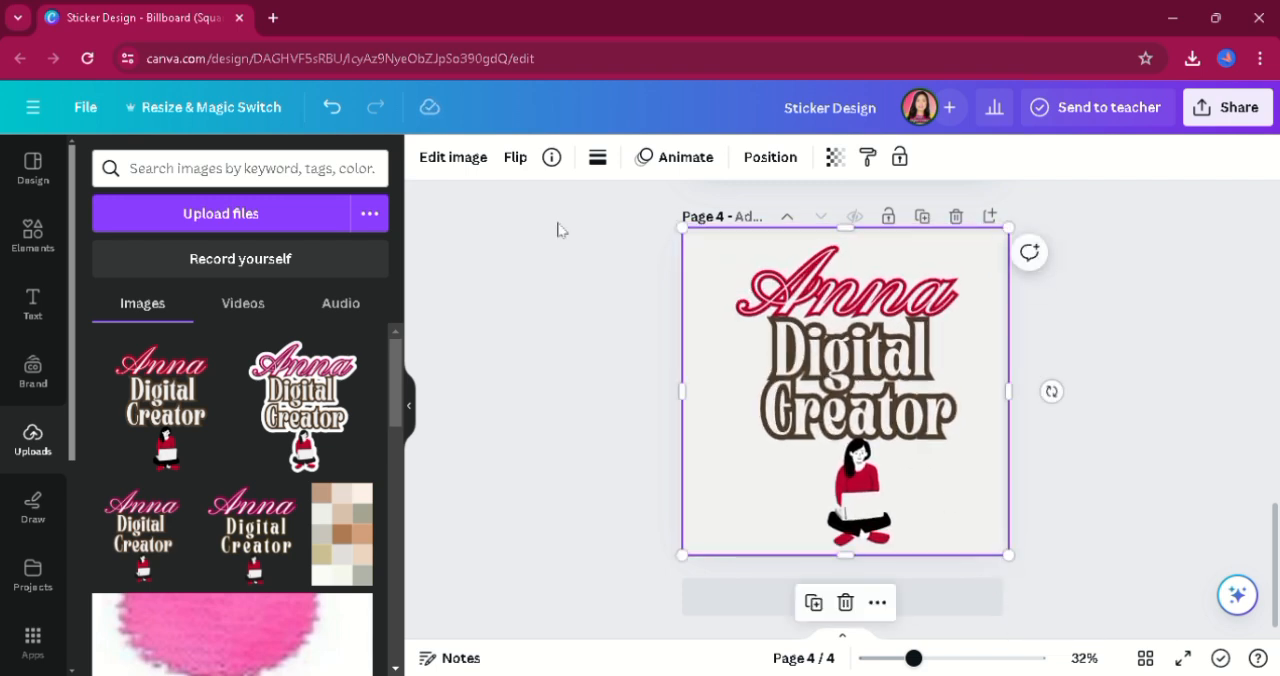
Apply the Outline shadow effect to the sticker image and change its color to off-white.
{"action": "left_click", "coordinate": [472, 161]}
{"action": "left_click_drag", "start_coordinate": [397, 310], "coordinate": [400, 465]}
{"action": "left_click", "coordinate": [165, 475]}
{"action": "left_click", "coordinate": [348, 390]}
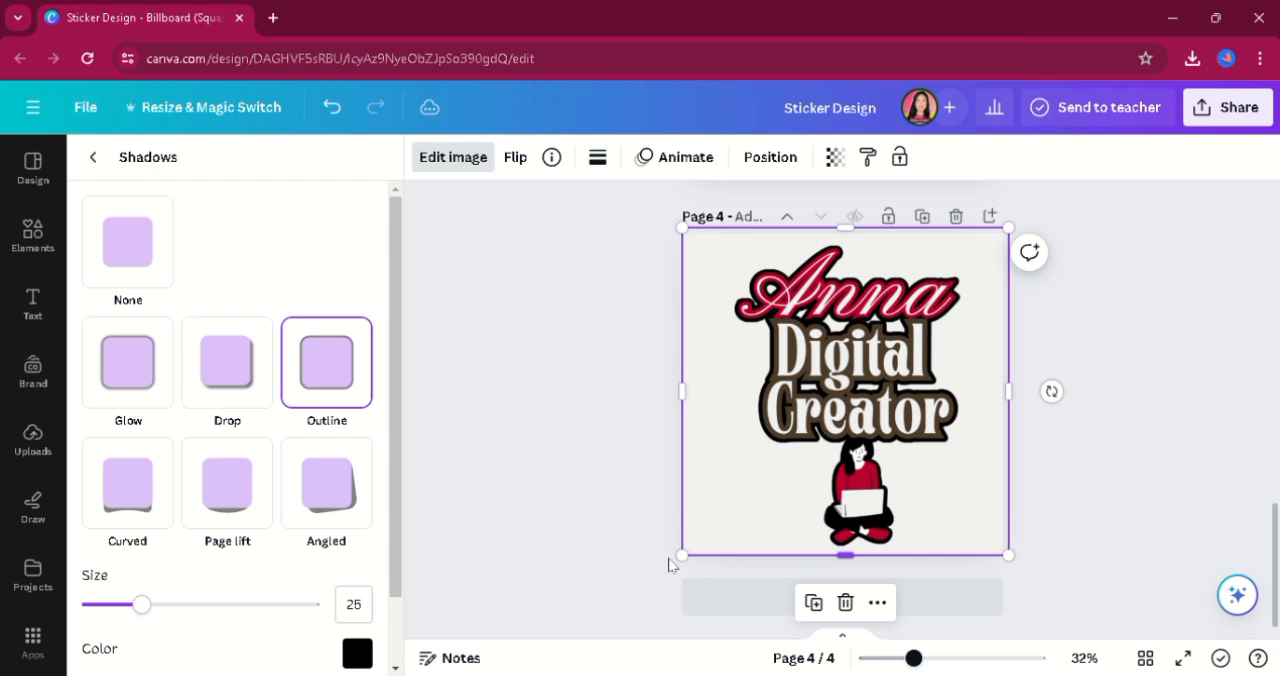
{"action": "left_click", "coordinate": [357, 653]}
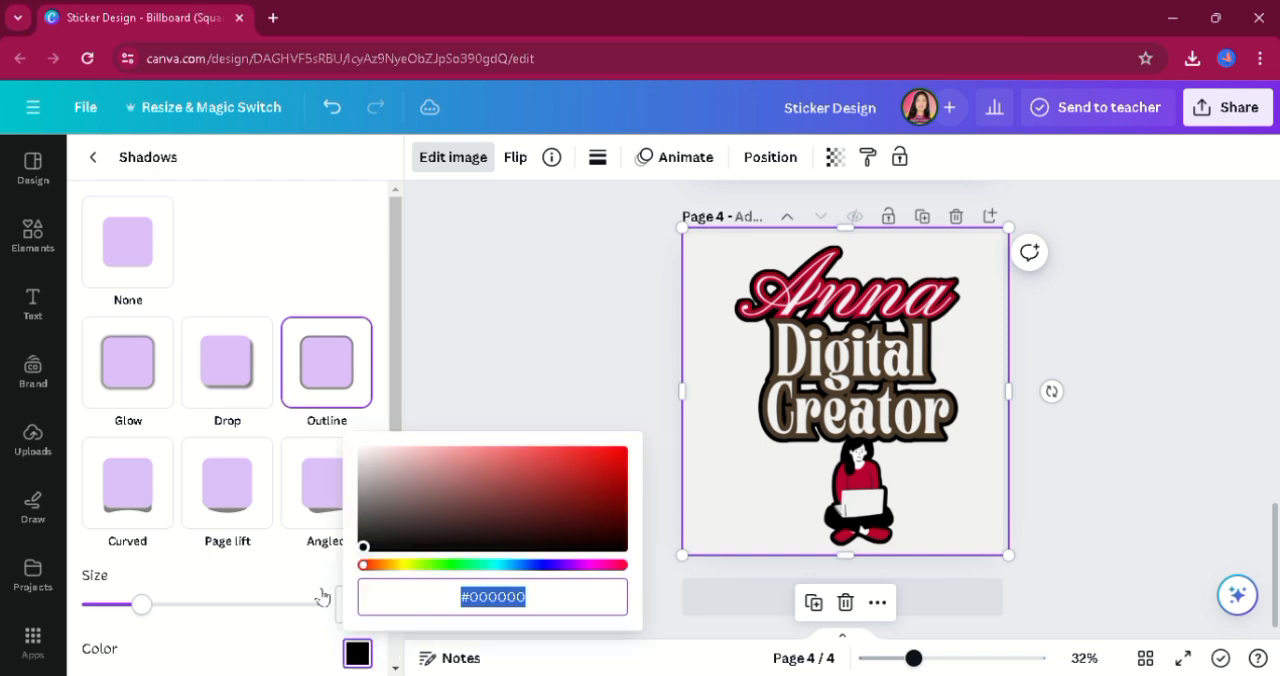
{"action": "left_click", "coordinate": [371, 456]}
Set the background of page 4 to the near-black document color and realign the sticker image with the page.
{"action": "left_click_drag", "start_coordinate": [725, 328], "coordinate": [756, 334]}
{"action": "left_click", "coordinate": [699, 319]}
{"action": "left_click", "coordinate": [427, 157]}
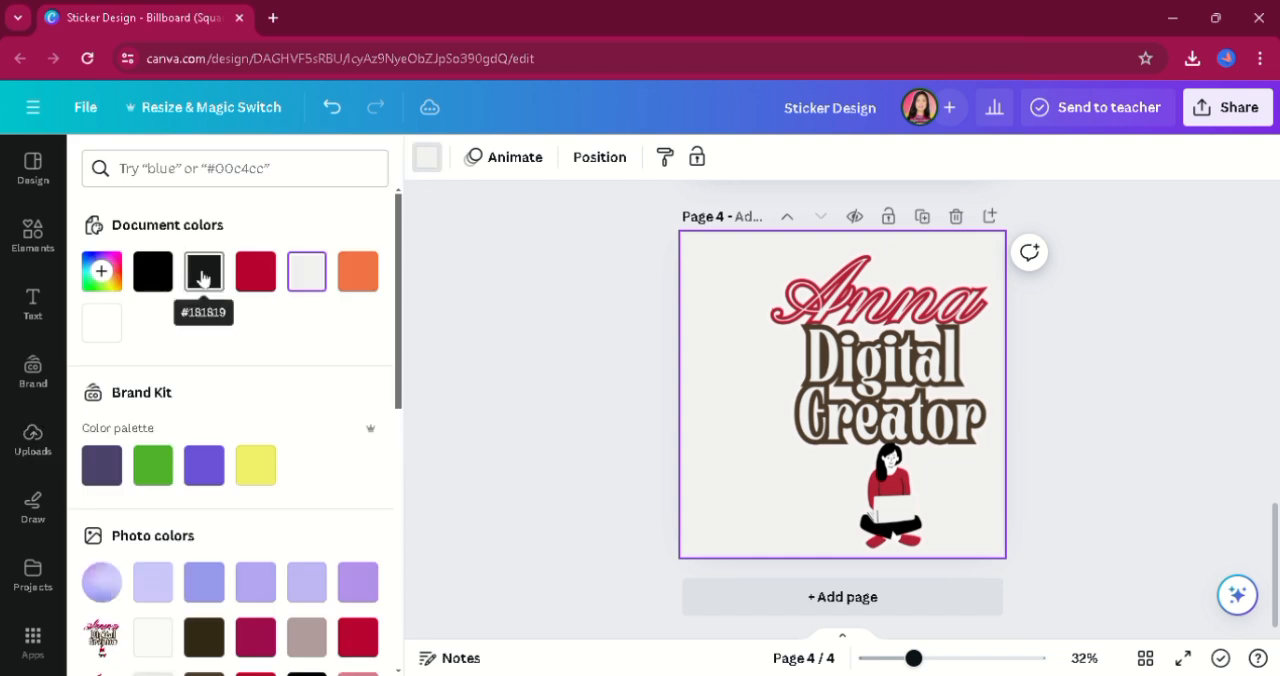
{"action": "left_click", "coordinate": [203, 271]}
{"action": "left_click", "coordinate": [777, 391]}
{"action": "left_click_drag", "start_coordinate": [777, 391], "coordinate": [748, 399]}
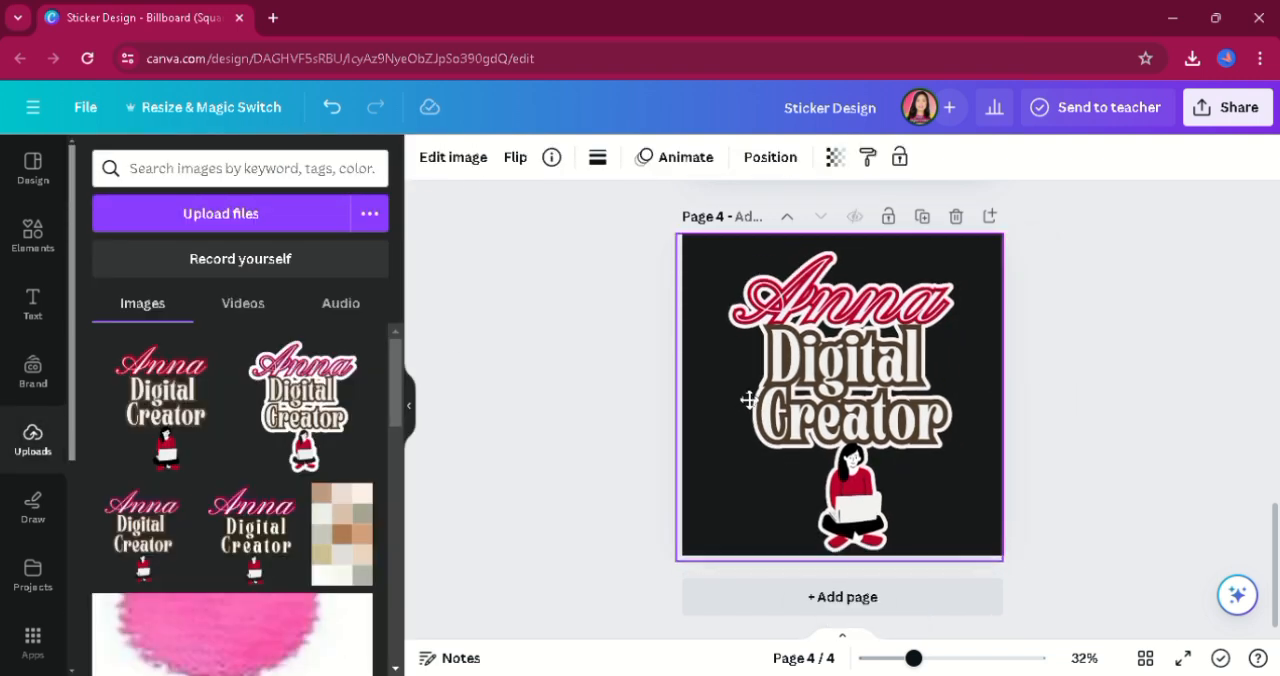
Thicken the sticker image's off-white outline by setting the Outline shadow size to 60.
{"action": "left_click", "coordinate": [455, 157]}
{"action": "left_click_drag", "start_coordinate": [398, 387], "coordinate": [410, 521]}
{"action": "left_click", "coordinate": [143, 474]}
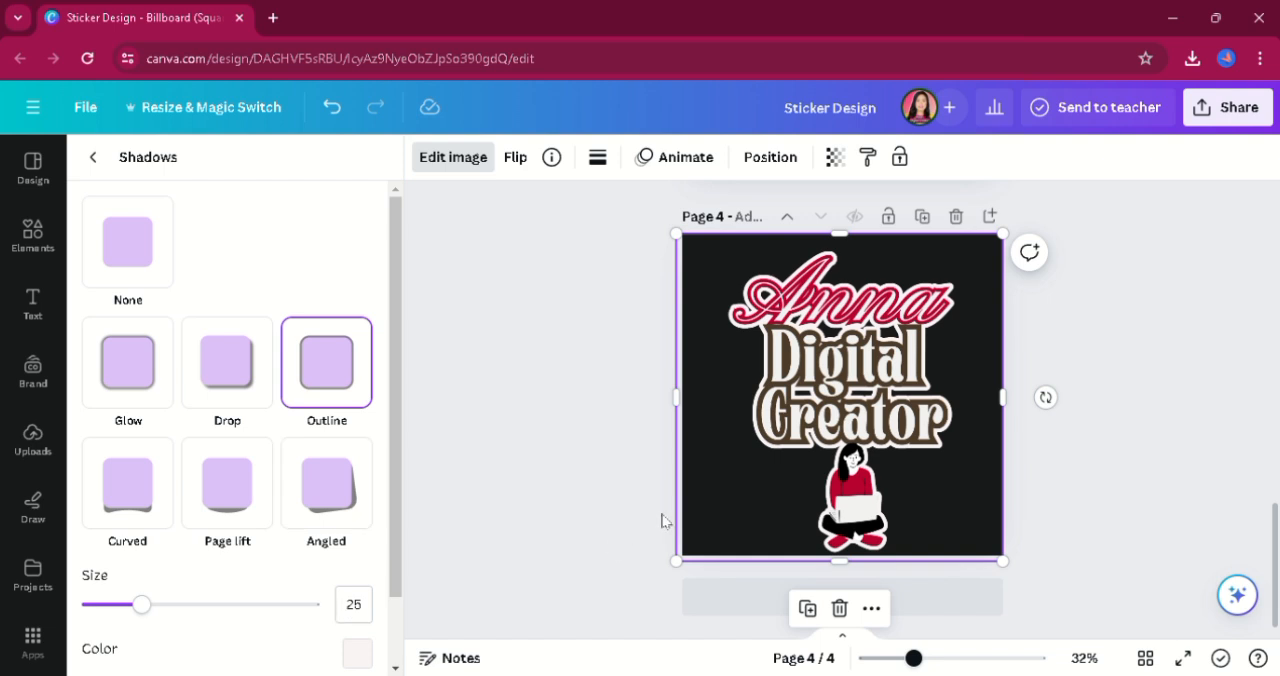
{"action": "left_click_drag", "start_coordinate": [393, 528], "coordinate": [380, 592]}
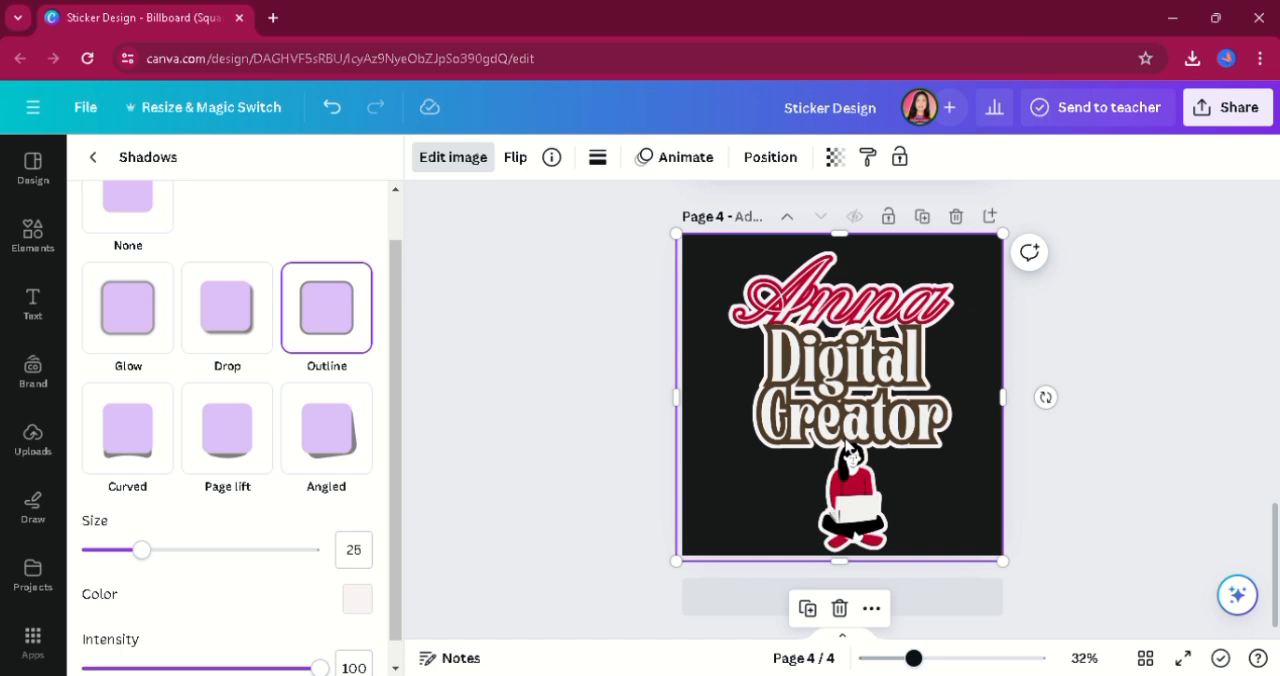
{"action": "left_click_drag", "start_coordinate": [148, 552], "coordinate": [231, 560]}
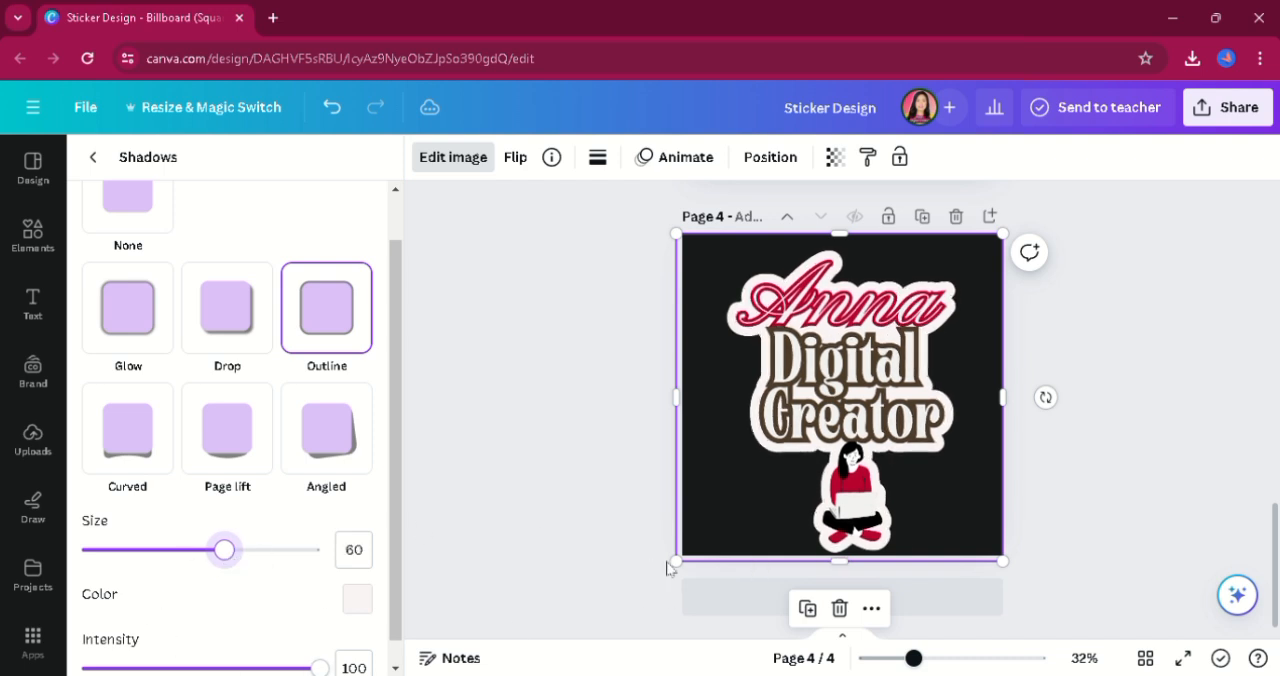
Enlarge the outlined sticker slightly beyond page 4 and nudge it down so the visible design fits the page height.
{"action": "left_click_drag", "start_coordinate": [676, 561], "coordinate": [650, 587]}
{"action": "left_click_drag", "start_coordinate": [832, 484], "coordinate": [836, 468]}
{"action": "left_click_drag", "start_coordinate": [1010, 588], "coordinate": [1001, 574]}
{"action": "left_click_drag", "start_coordinate": [925, 528], "coordinate": [920, 522]}
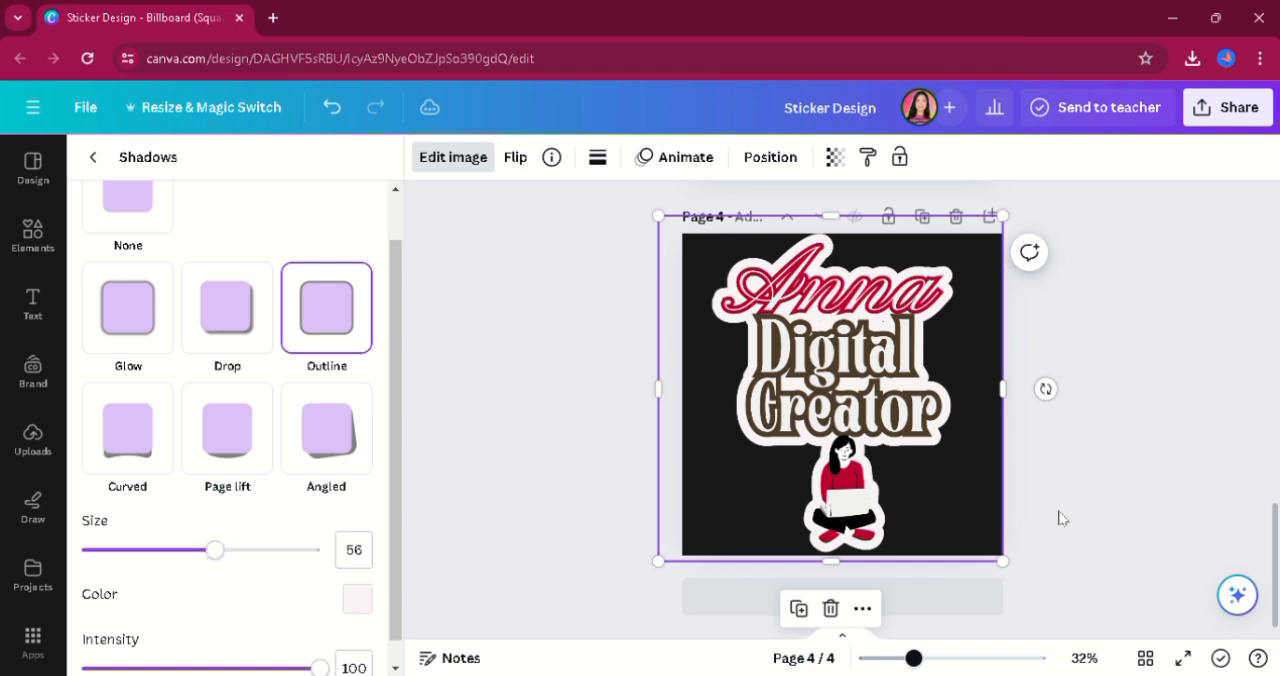
{"action": "left_click", "coordinate": [1060, 516]}
{"action": "left_click", "coordinate": [882, 488]}
{"action": "key", "text": "Down"}
{"action": "key", "text": "Down"}
{"action": "key", "text": "Down"}
{"action": "key", "text": "Down"}
{"action": "key", "text": "Down"}
{"action": "key", "text": "Down"}
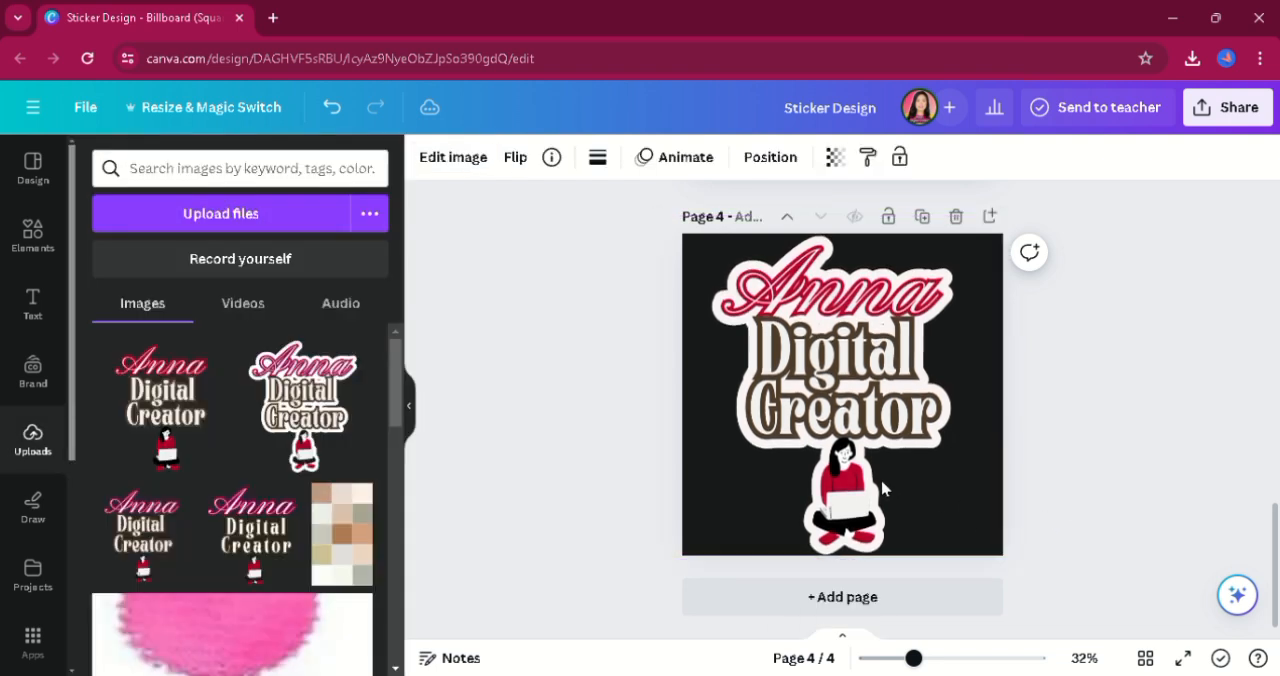
Download only page 4 as a PNG with a transparent background.
{"action": "left_click", "coordinate": [1256, 116]}
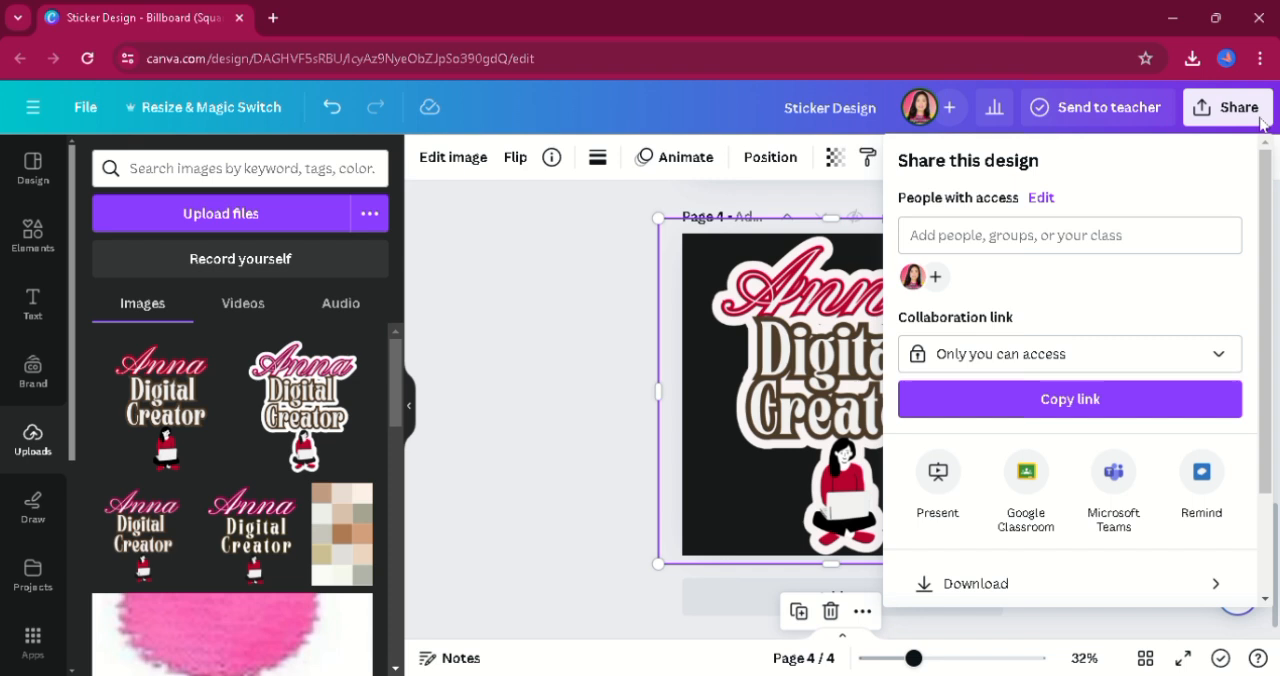
{"action": "left_click", "coordinate": [1018, 600]}
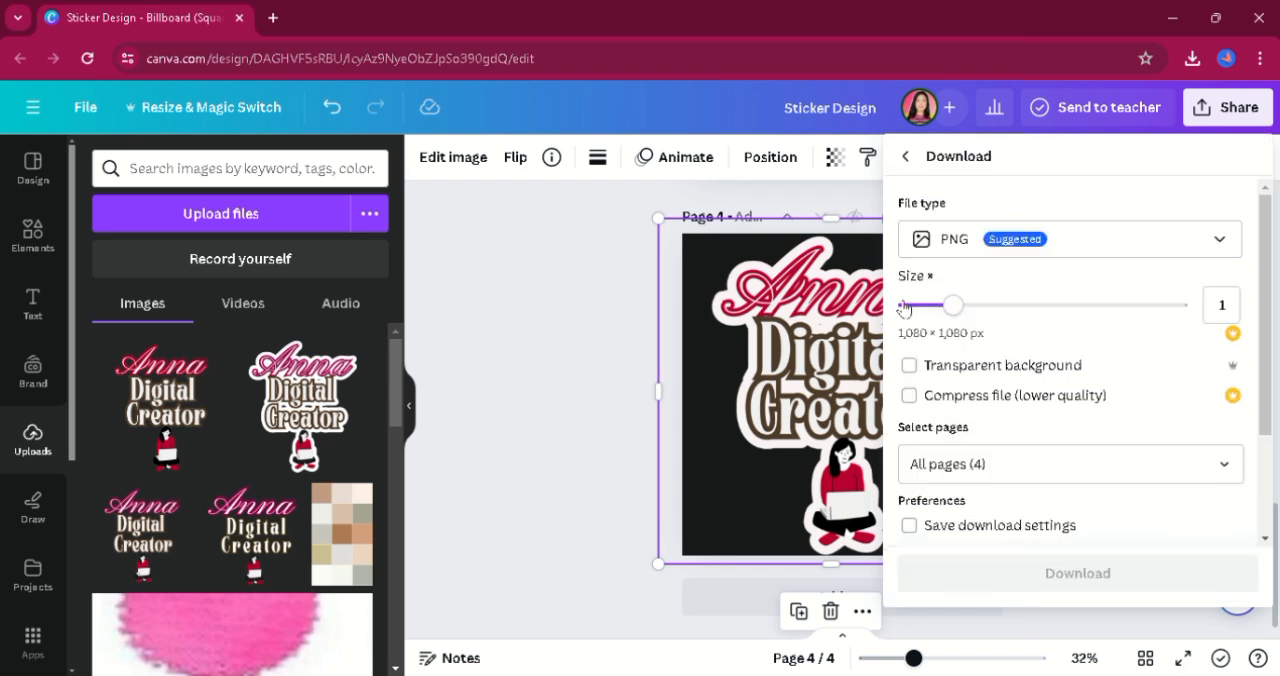
{"action": "left_click", "coordinate": [918, 366]}
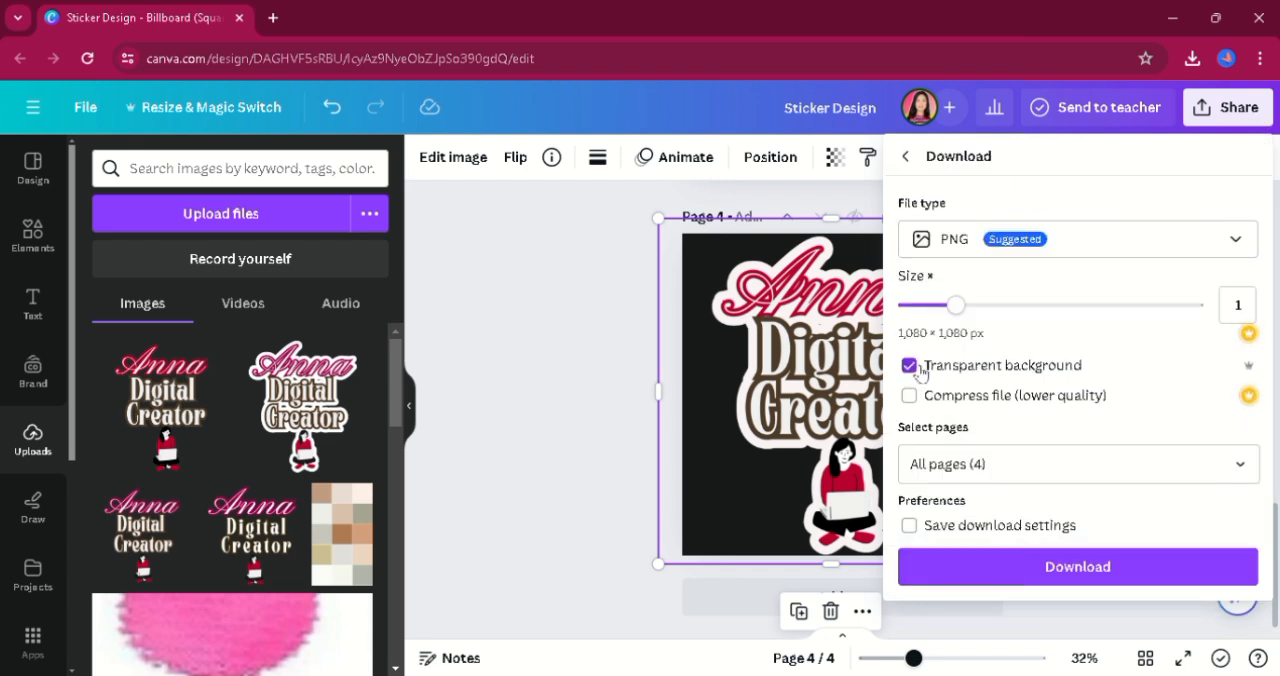
{"action": "left_click", "coordinate": [1011, 464]}
{"action": "key", "text": "BackSpace"}
{"action": "key", "text": "BackSpace"}
{"action": "key", "text": "BackSpace"}
{"action": "type", "text": "4"}
{"action": "key", "text": "Return"}
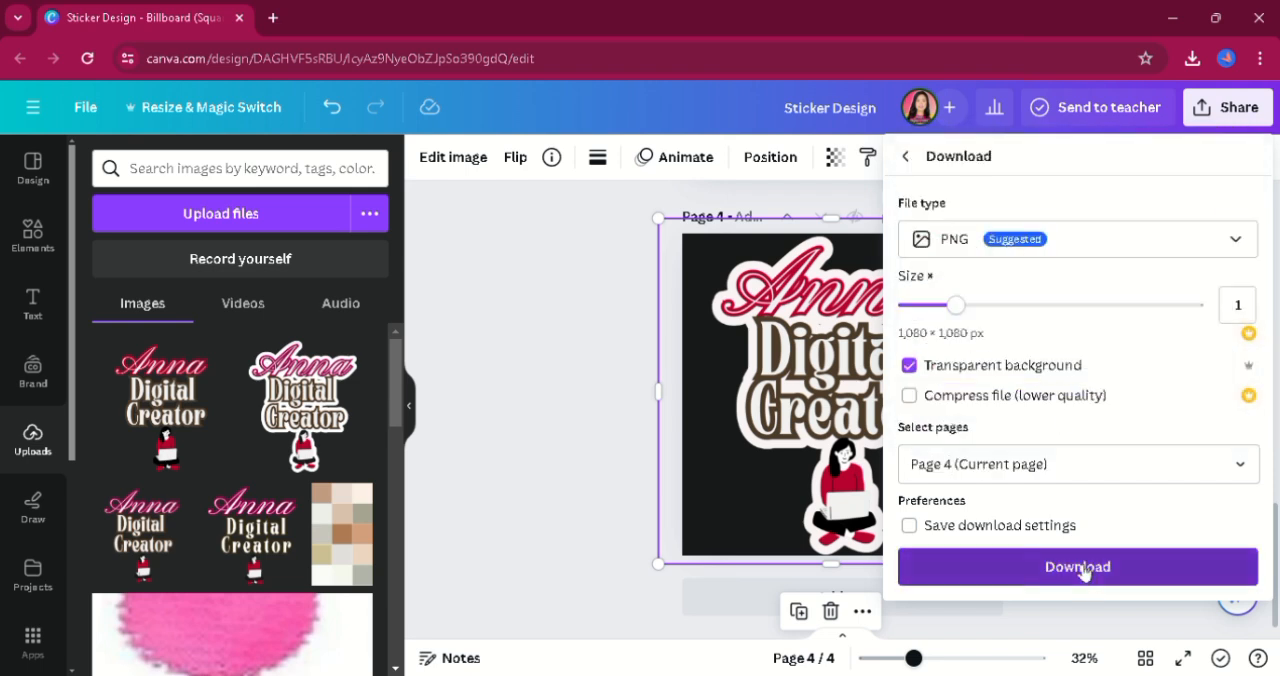
{"action": "left_click", "coordinate": [1077, 567]}
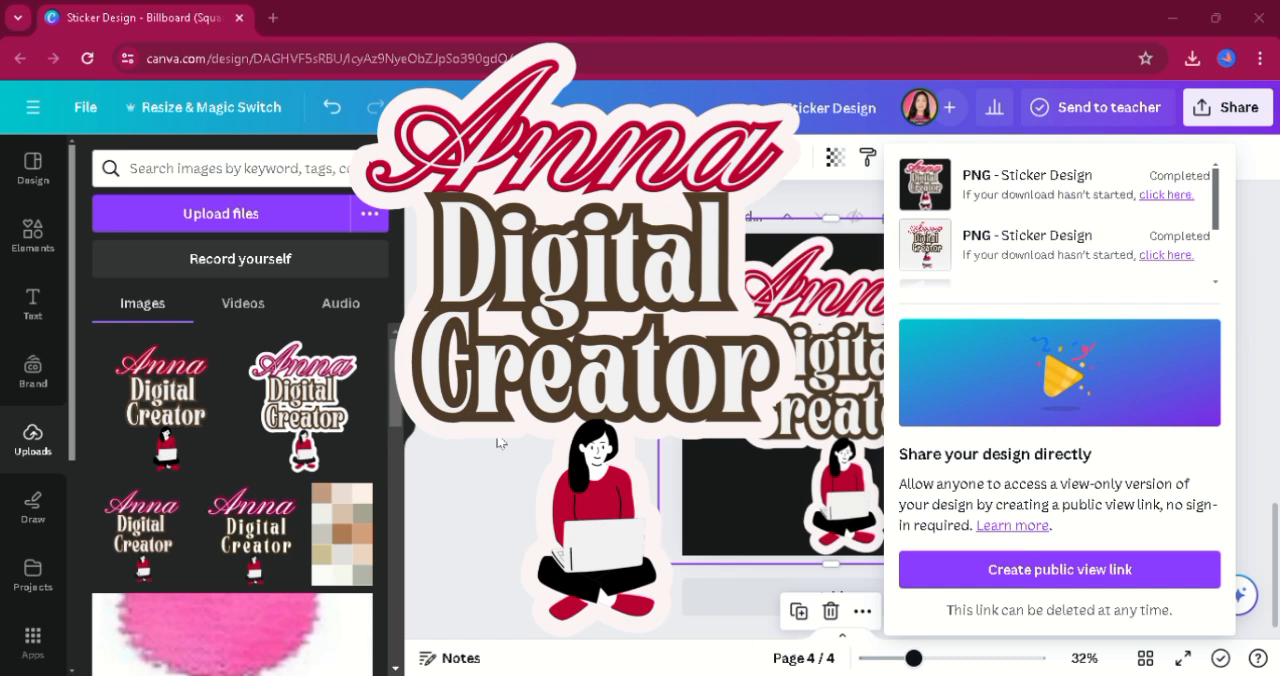
{"action": "left_click", "coordinate": [581, 623]}
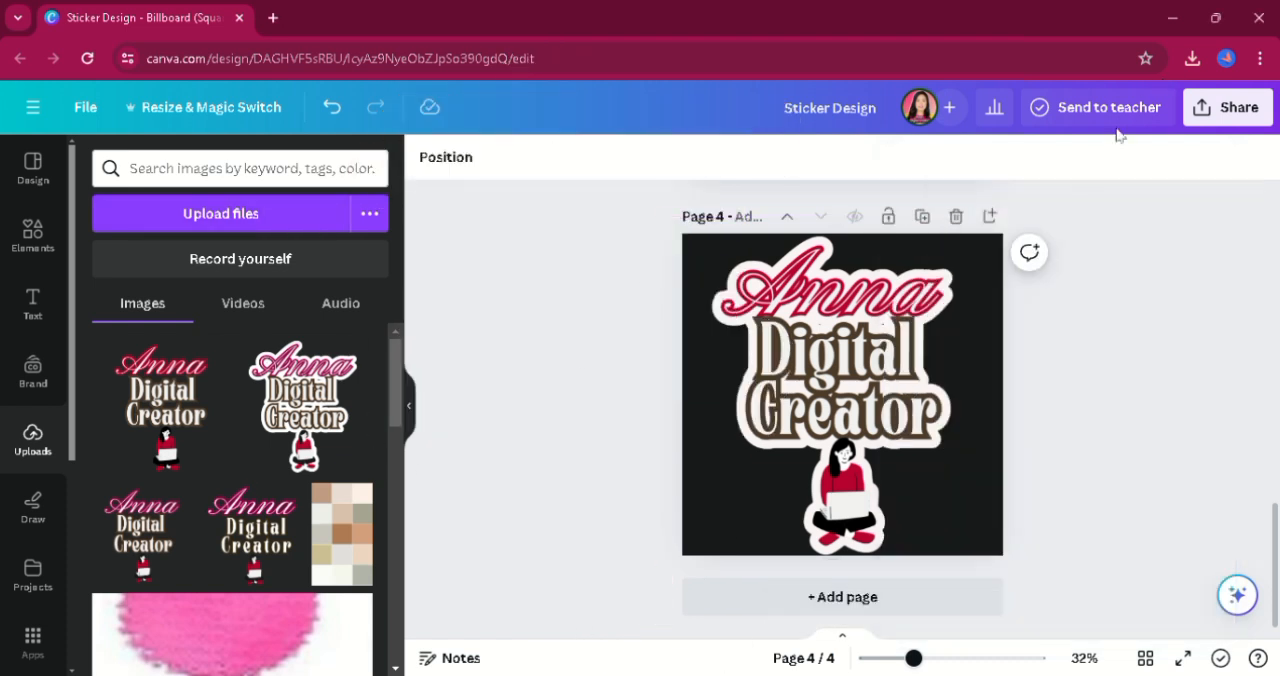
Add a page 5 and set its background to the light lavender photo color.
{"action": "left_click", "coordinate": [864, 604]}
{"action": "left_click", "coordinate": [427, 157]}
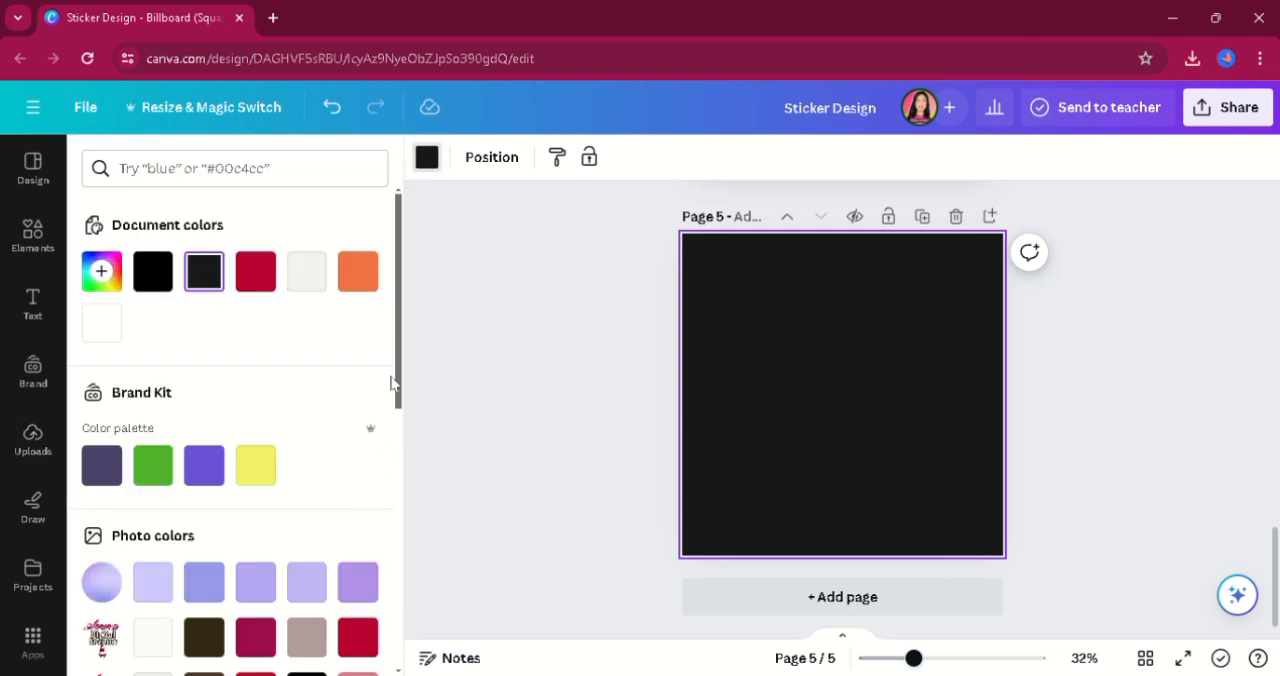
{"action": "scroll", "coordinate": [391, 383], "scroll_direction": "down", "scroll_amount": 3}
{"action": "left_click", "coordinate": [150, 422]}
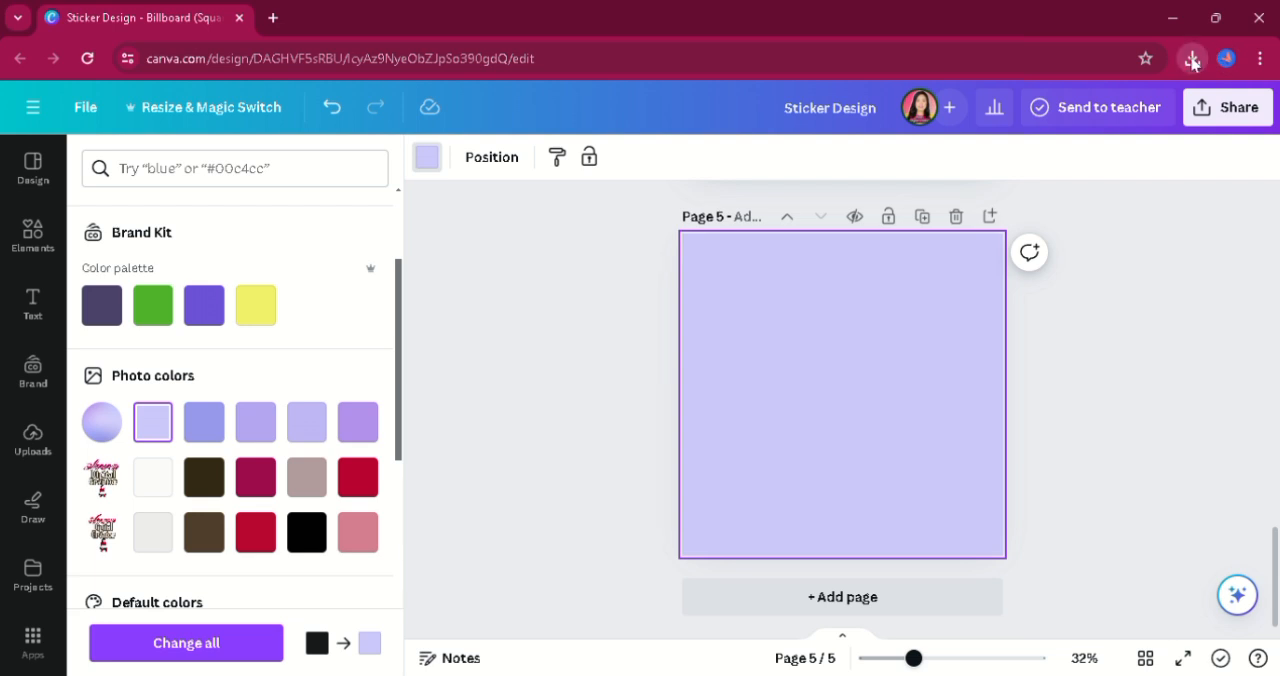
Upload the downloaded outlined sticker PNG and place it on page 5, slightly enlarged.
{"action": "left_click_drag", "start_coordinate": [1020, 148], "coordinate": [182, 360]}
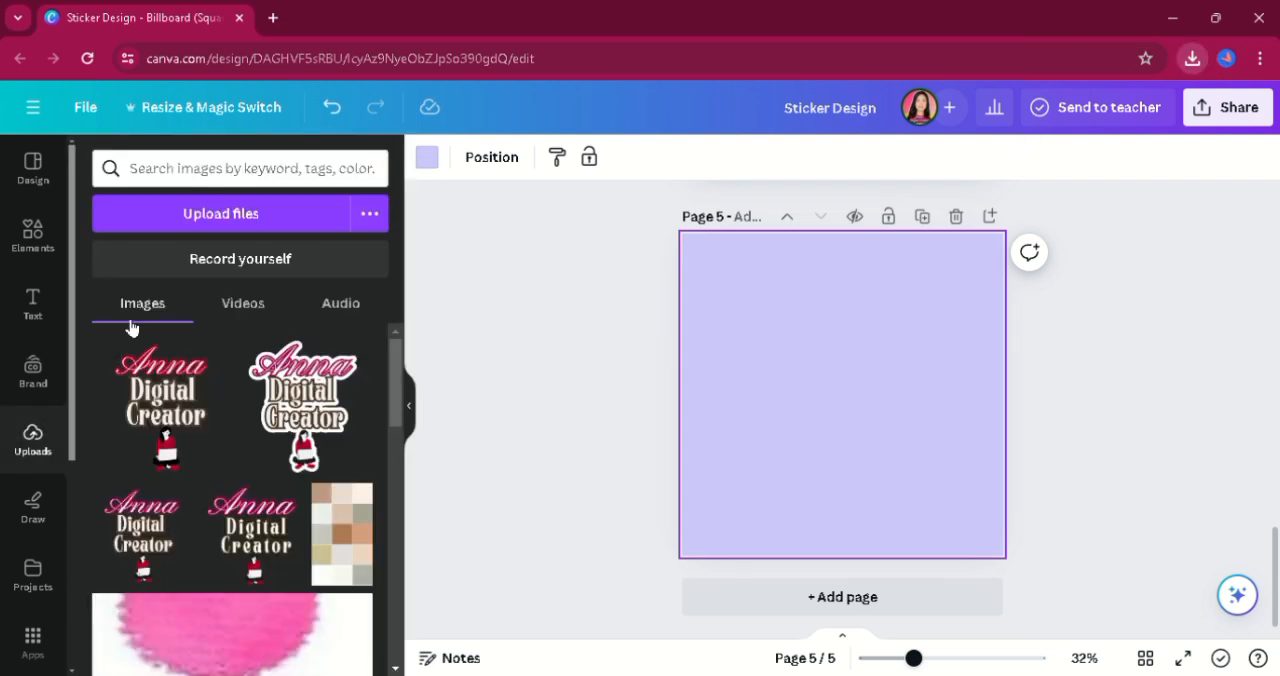
{"action": "left_click", "coordinate": [626, 334]}
{"action": "left_click_drag", "start_coordinate": [165, 375], "coordinate": [787, 336]}
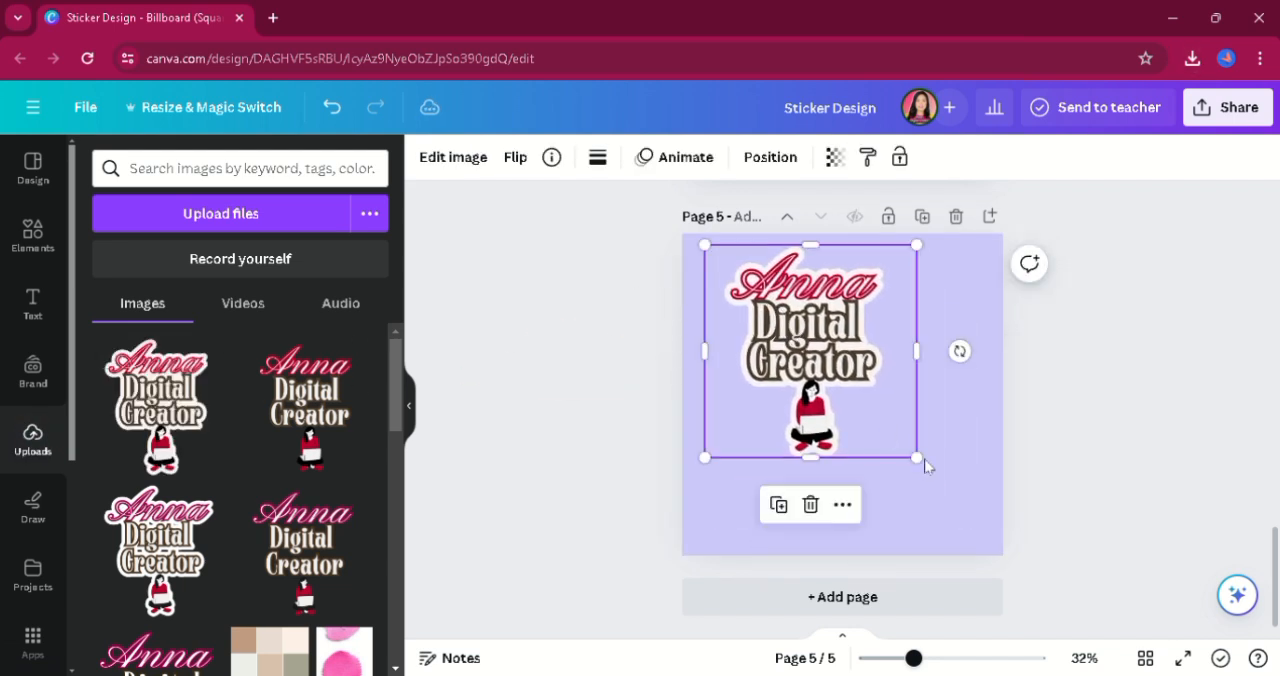
{"action": "left_click_drag", "start_coordinate": [920, 460], "coordinate": [962, 503]}
{"action": "left_click", "coordinate": [898, 527]}
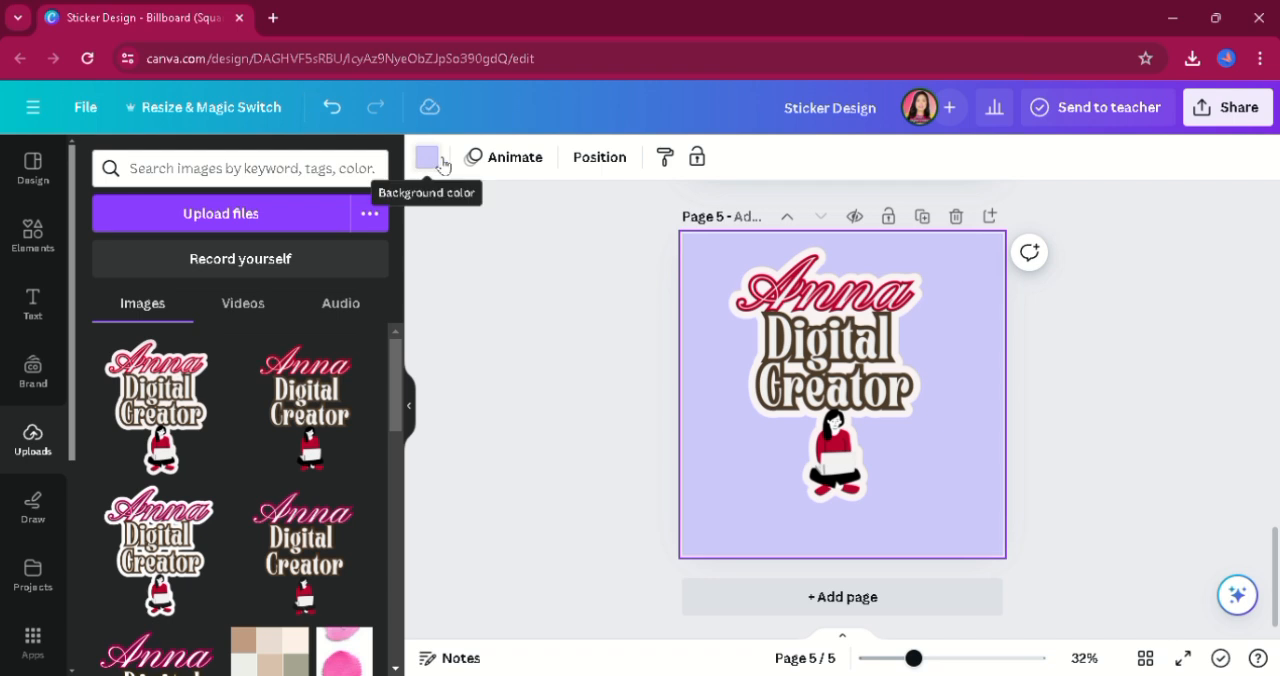
Change the background of page 5 to the muted greyish-pink from the full photo colors list.
{"action": "left_click", "coordinate": [427, 157]}
{"action": "left_click_drag", "start_coordinate": [399, 425], "coordinate": [418, 542]}
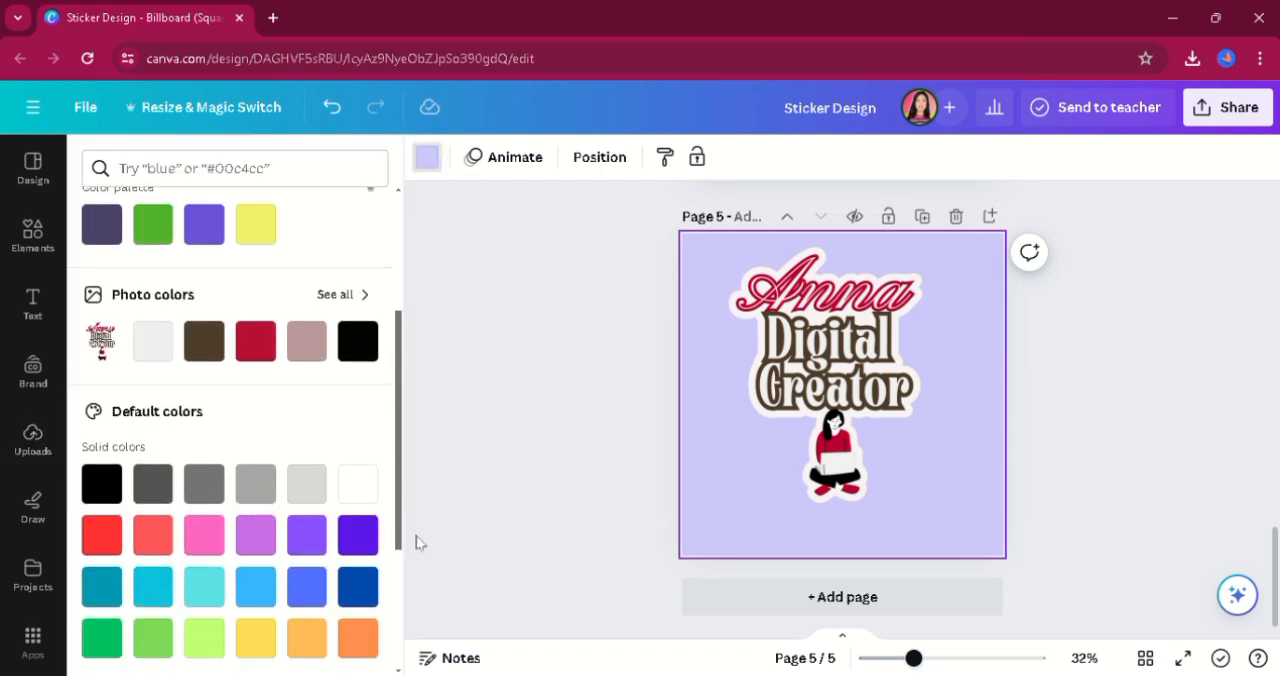
{"action": "left_click", "coordinate": [335, 295]}
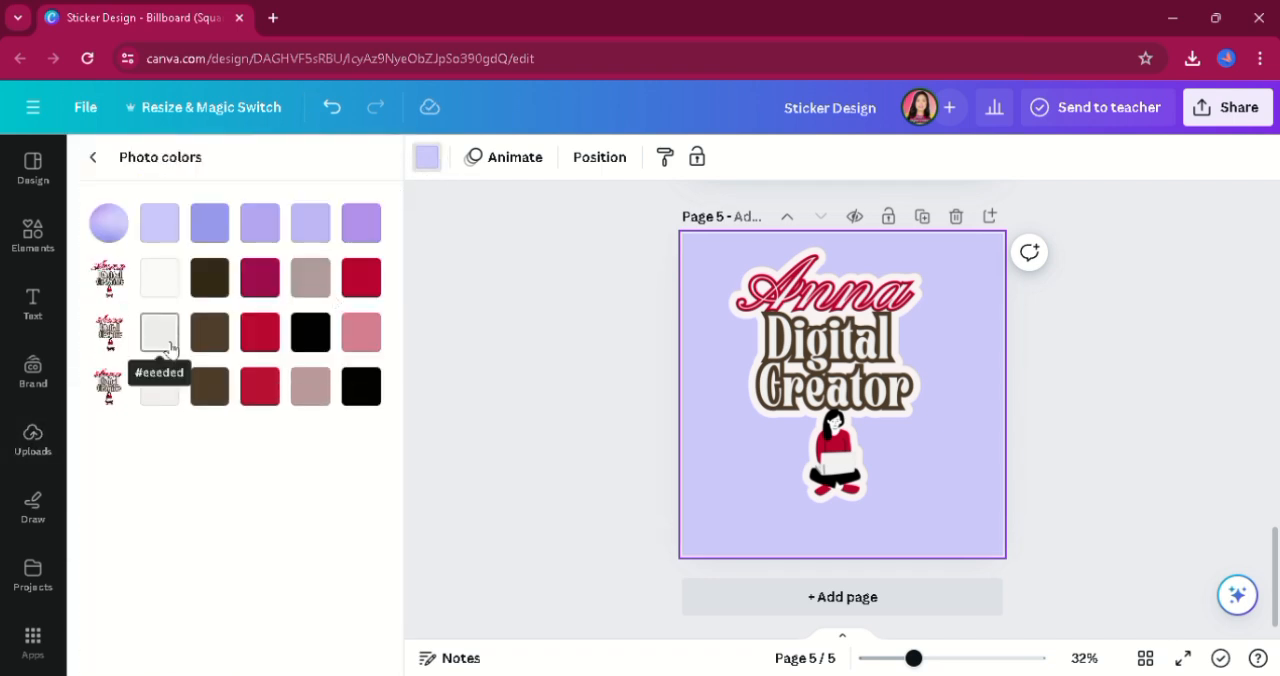
{"action": "left_click", "coordinate": [310, 277]}
Scale the outlined sticker to nearly the full height of page 5 and center it on the page.
{"action": "left_click", "coordinate": [823, 333]}
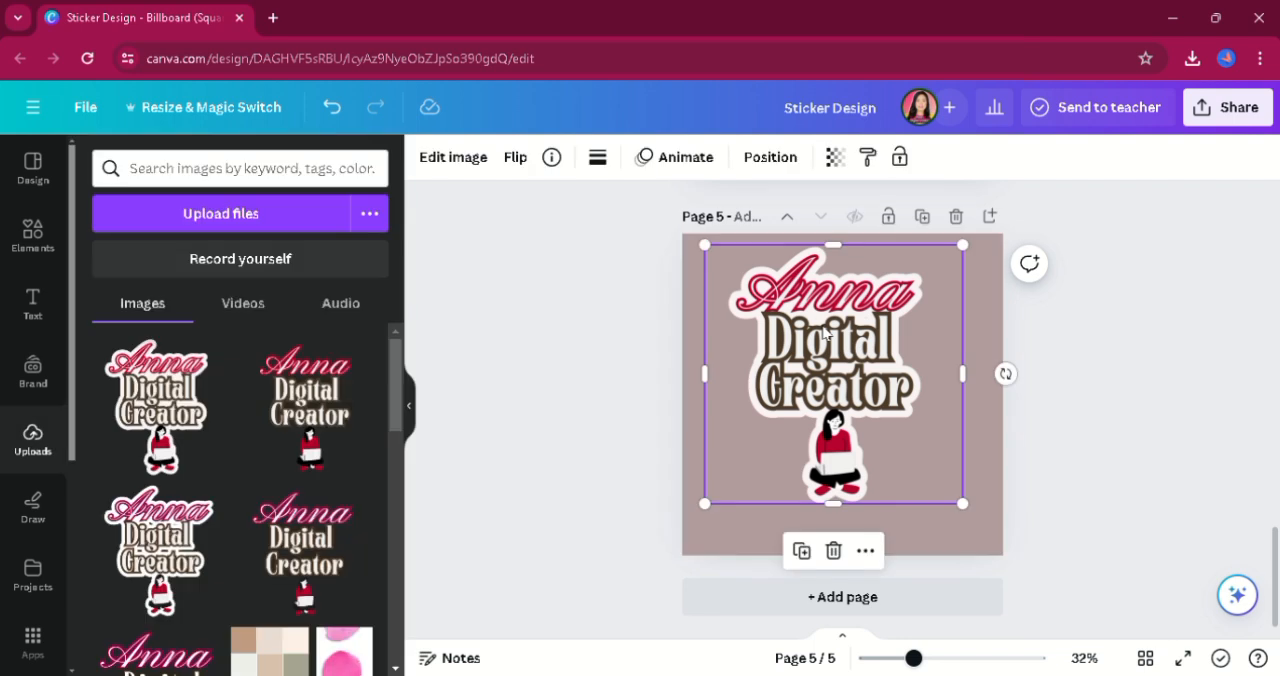
{"action": "left_click_drag", "start_coordinate": [966, 506], "coordinate": [1004, 546]}
{"action": "left_click_drag", "start_coordinate": [706, 244], "coordinate": [700, 245]}
{"action": "left_click_drag", "start_coordinate": [883, 399], "coordinate": [877, 404]}
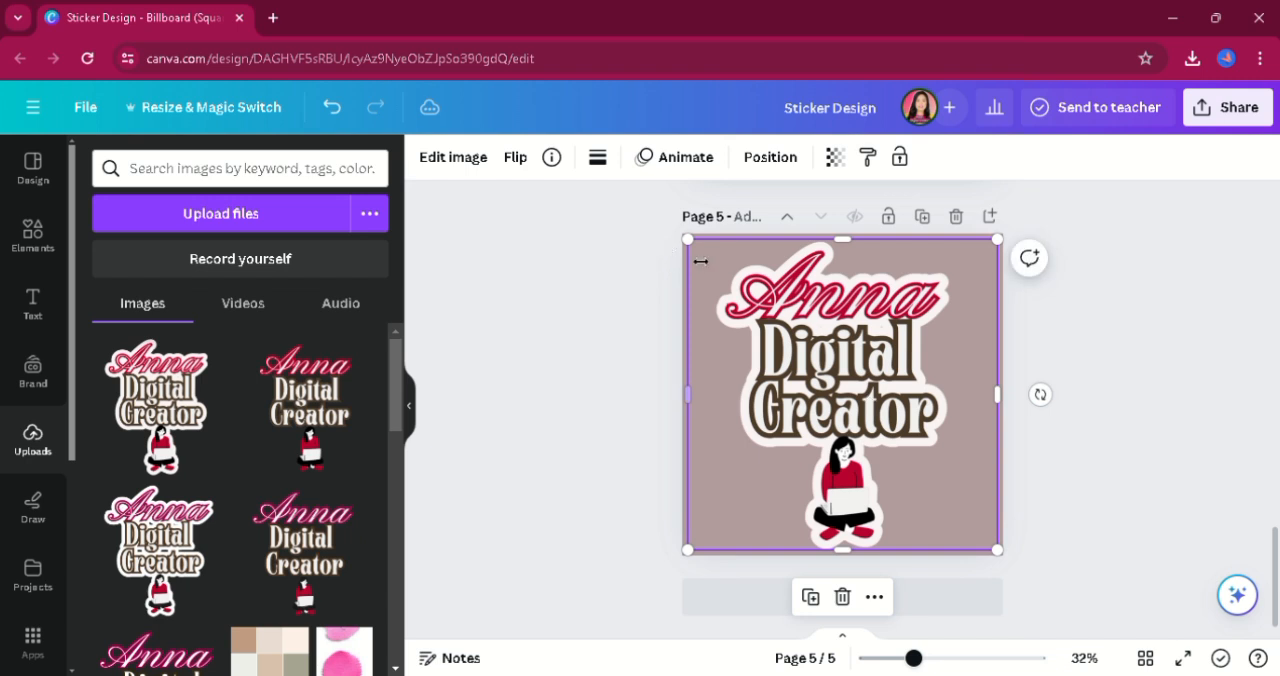
{"action": "left_click", "coordinate": [543, 287]}
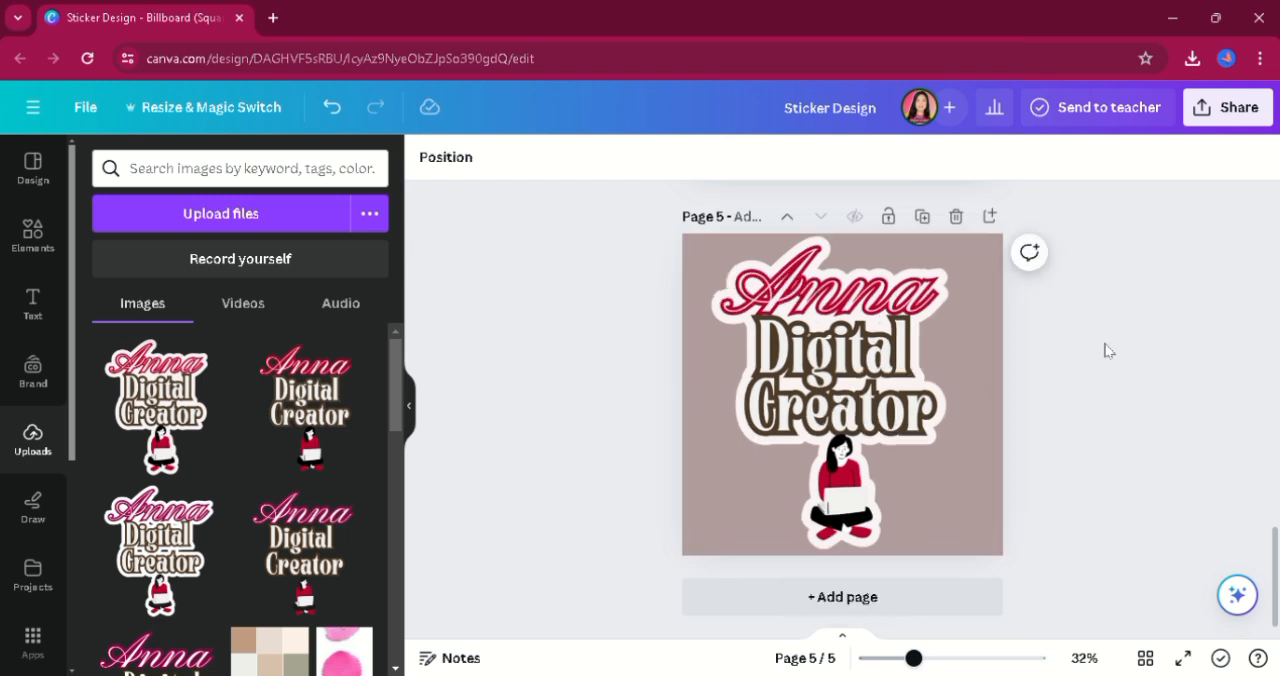
{"action": "left_click_drag", "start_coordinate": [606, 400], "coordinate": [1062, 400]}
{"action": "left_click", "coordinate": [1116, 374]}
Download only page 5 as a PNG with its background color kept.
{"action": "left_click", "coordinate": [1268, 117]}
{"action": "left_click", "coordinate": [1020, 588]}
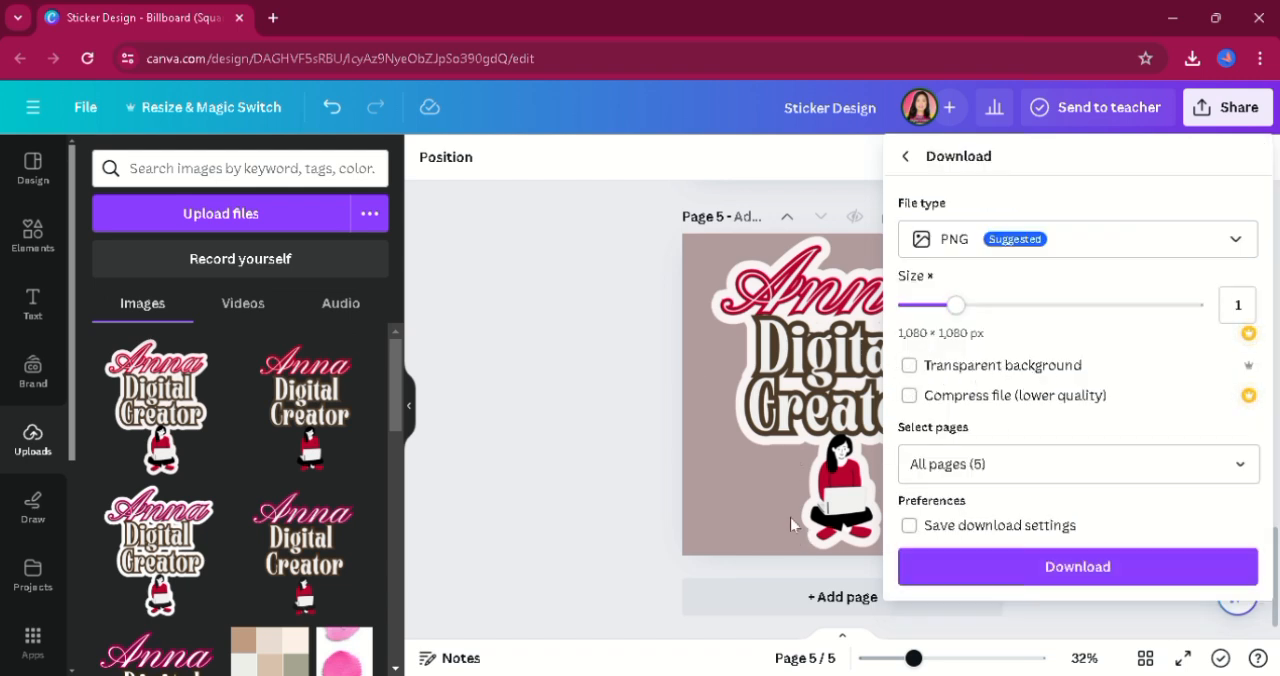
{"action": "left_click", "coordinate": [1020, 470]}
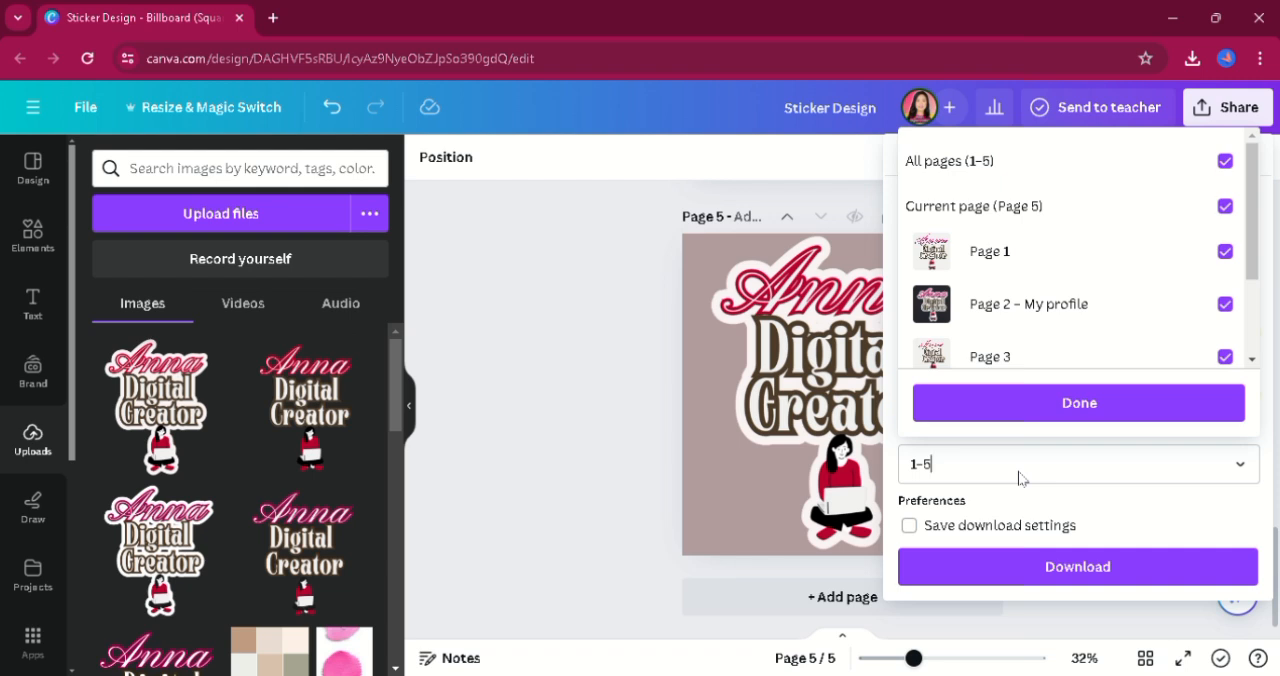
{"action": "key", "text": "BackSpace"}
{"action": "key", "text": "BackSpace"}
{"action": "key", "text": "BackSpace"}
{"action": "type", "text": "5"}
{"action": "left_click", "coordinate": [1013, 416]}
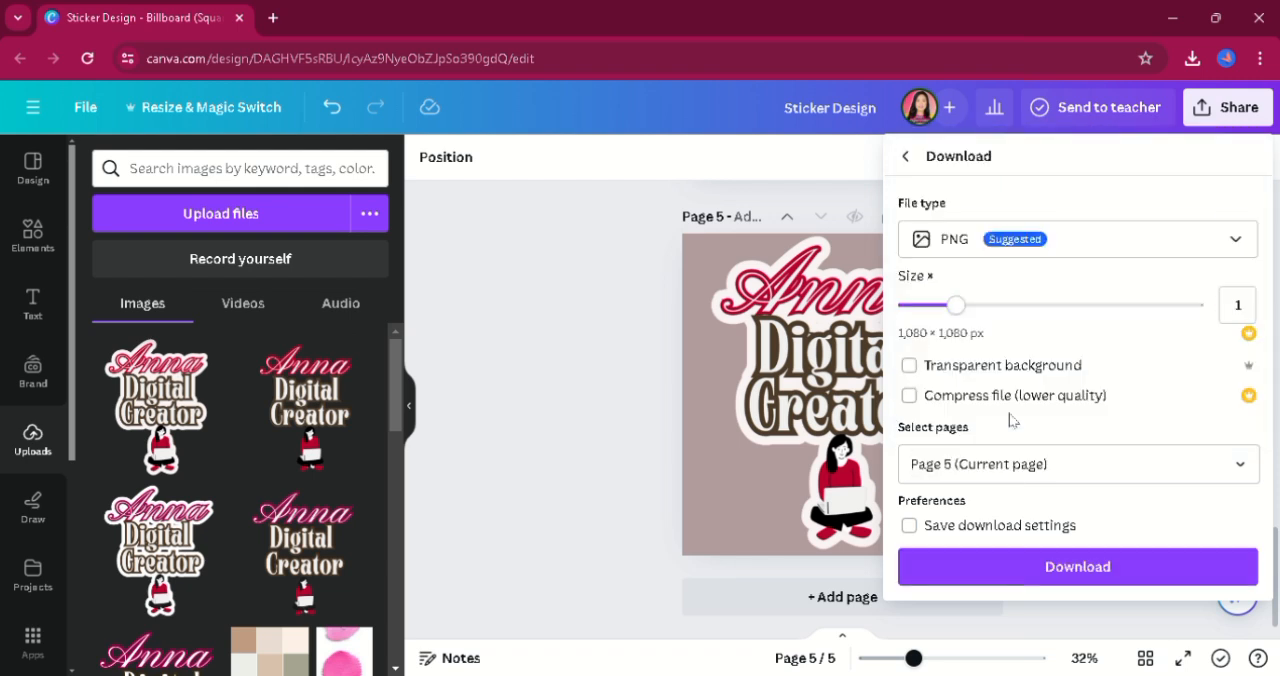
{"action": "left_click", "coordinate": [1030, 577]}
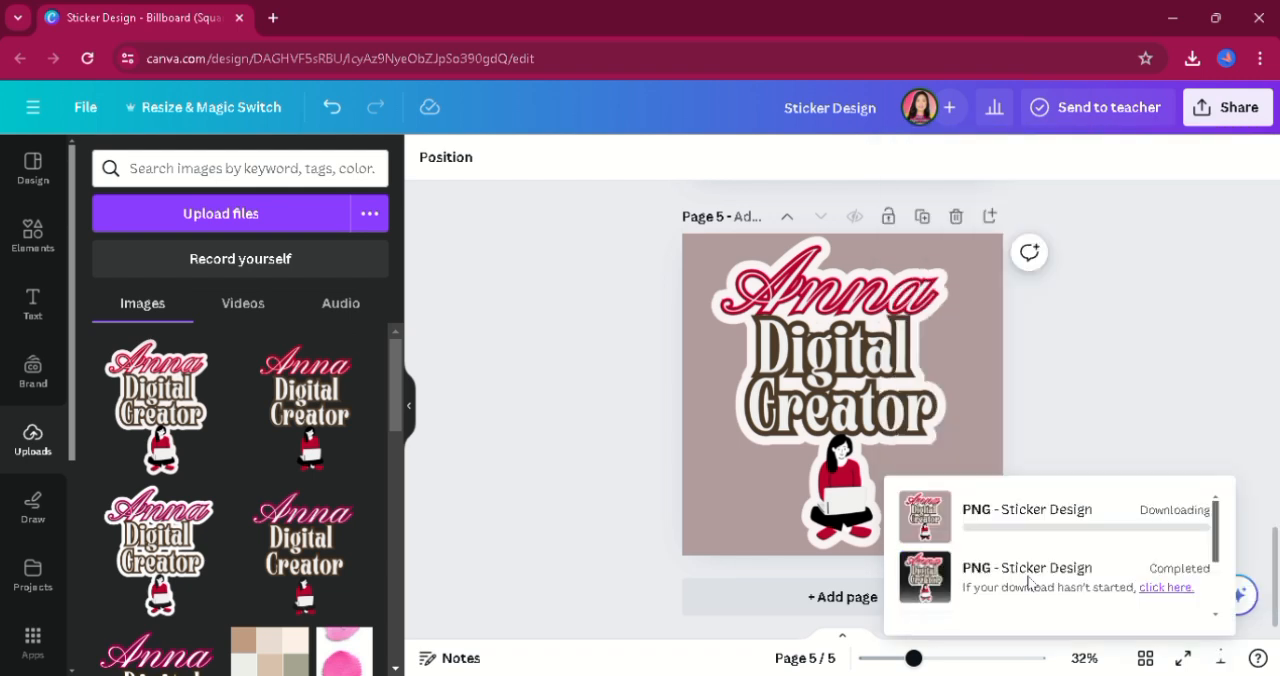